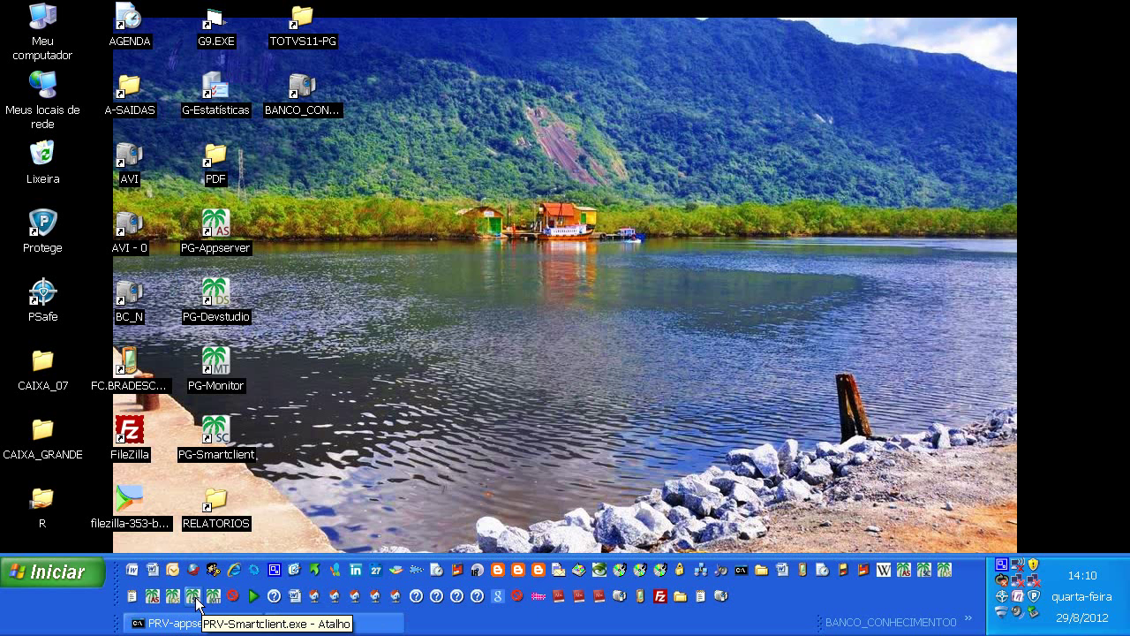
Launch the PRV-Smartclient with the SIGAcom program, tcp connection and dbf environment.
{"action": "left_click", "coordinate": [193, 596]}
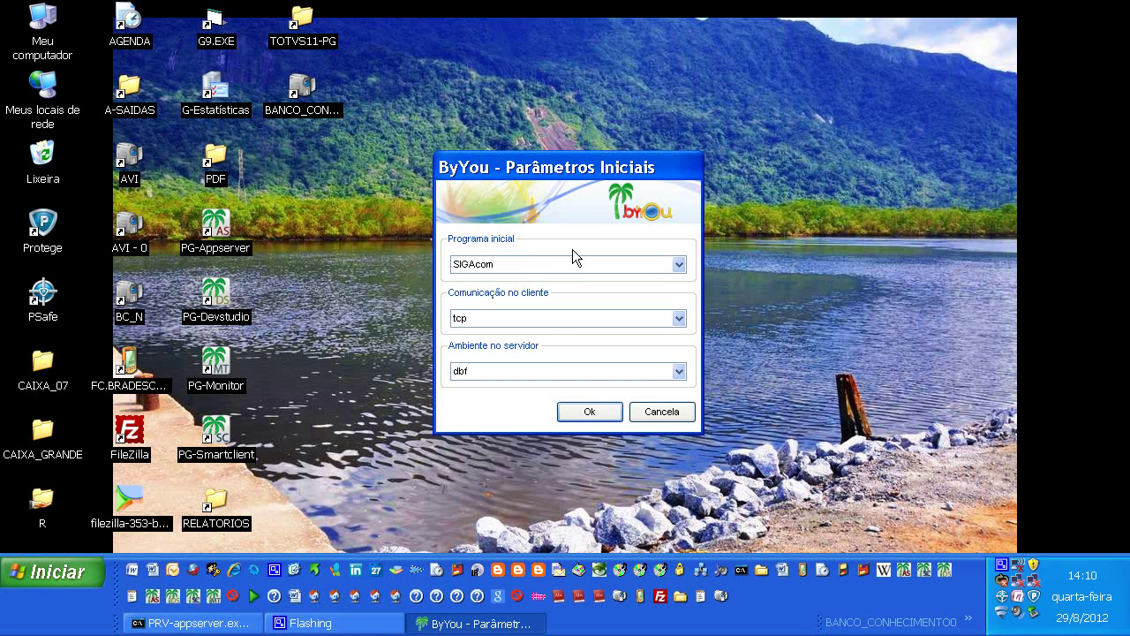
{"action": "left_click", "coordinate": [586, 413]}
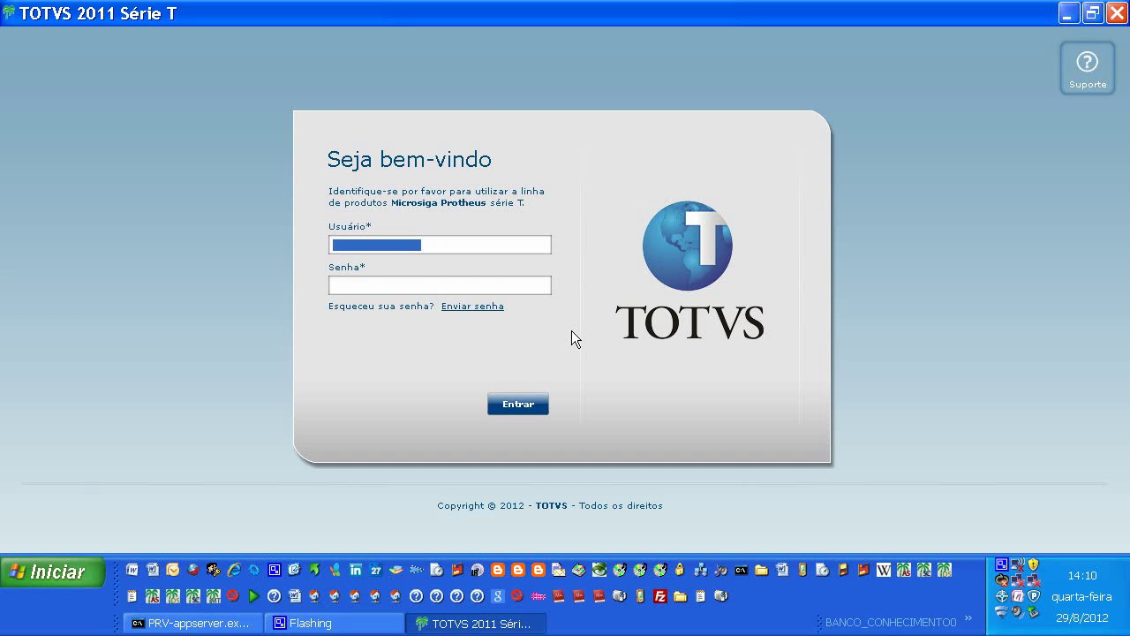
Log in as administrator and enter Compras for group 99 TESTE, branch 01 MATRIZ.
{"action": "type", "text": "admin"}
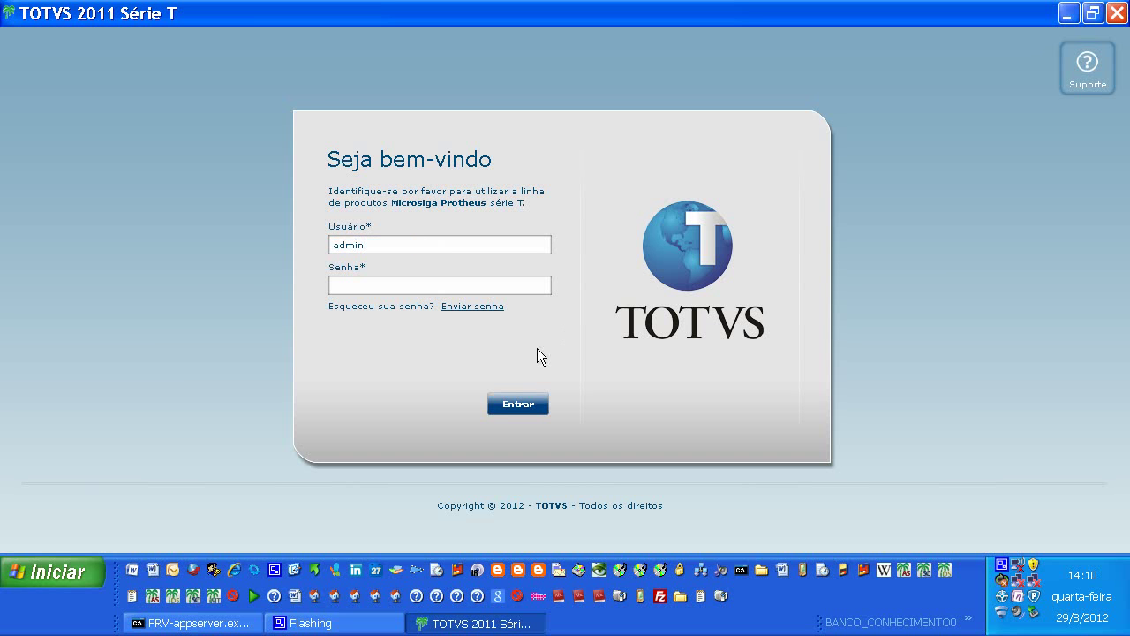
{"action": "left_click", "coordinate": [516, 405]}
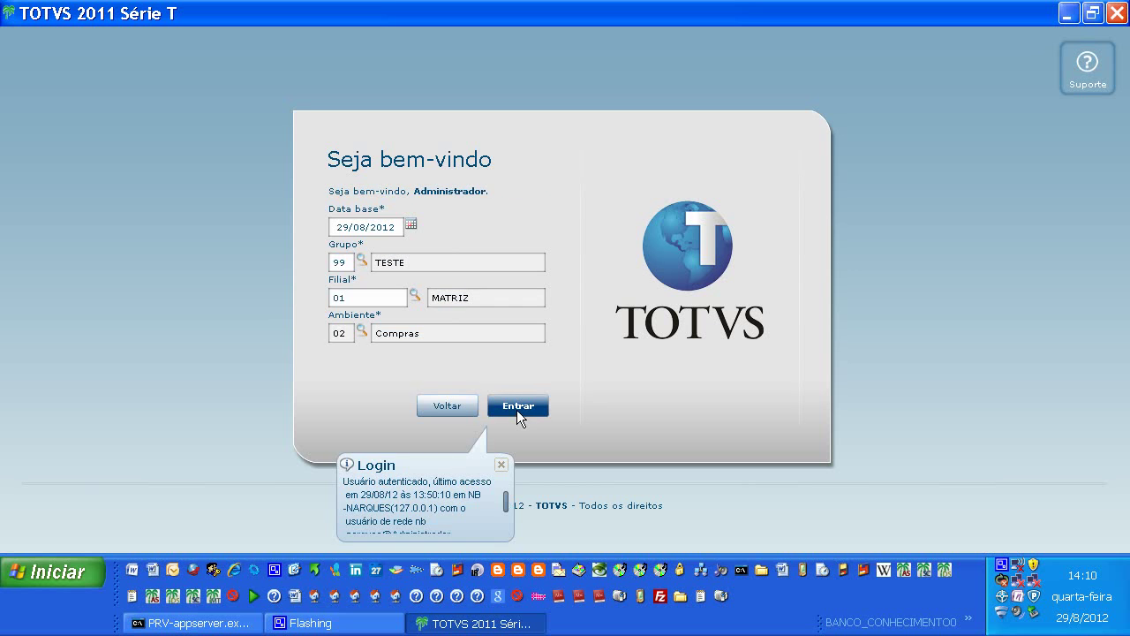
{"action": "left_click", "coordinate": [518, 406]}
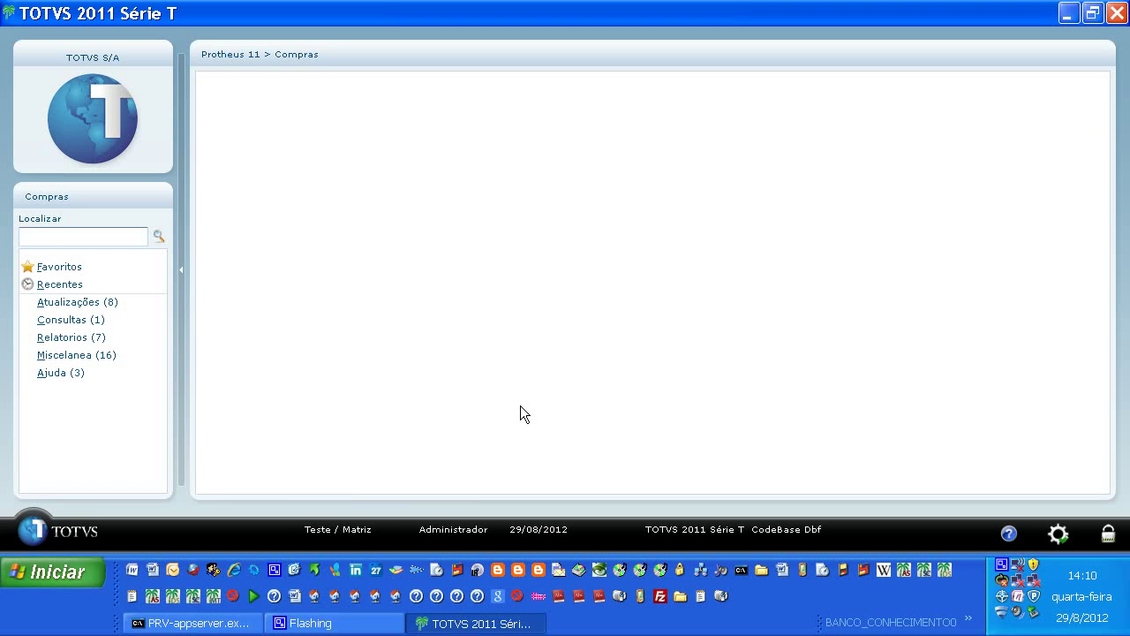
Go to Atualizações > Pedidos > Pedidos de Compras and start a new purchase order.
{"action": "left_click", "coordinate": [99, 303]}
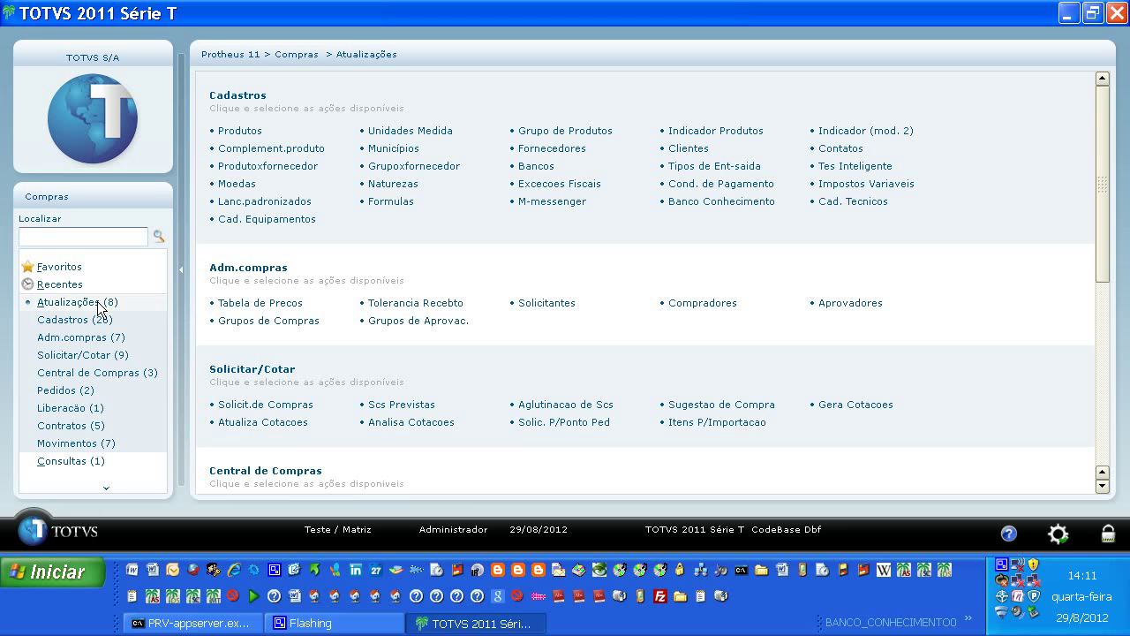
{"action": "left_click", "coordinate": [70, 390]}
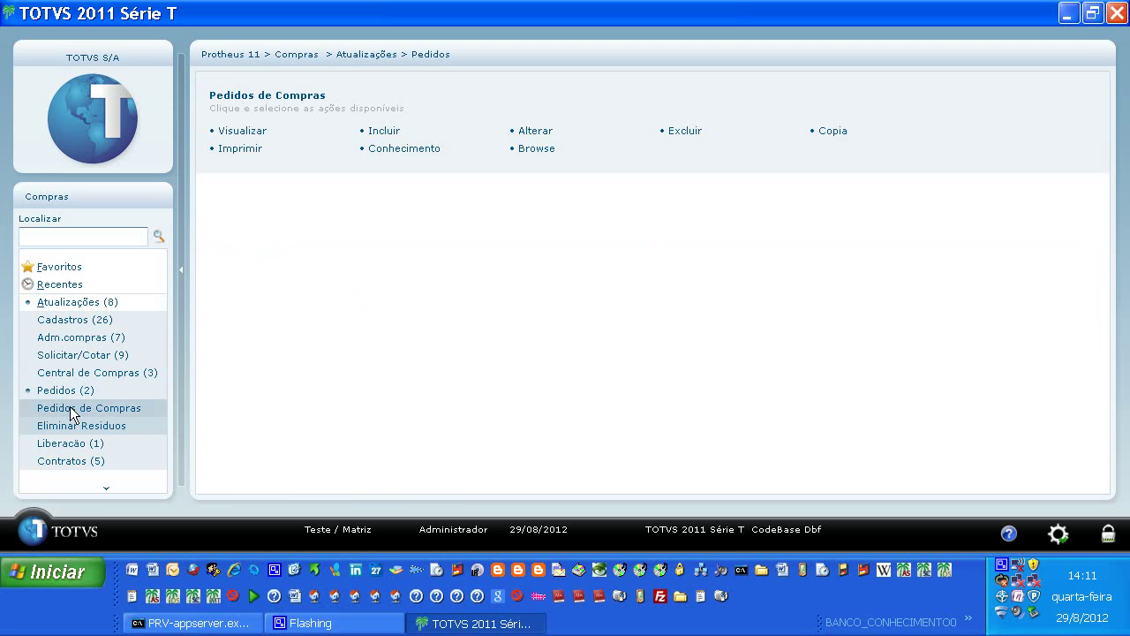
{"action": "left_click", "coordinate": [70, 407]}
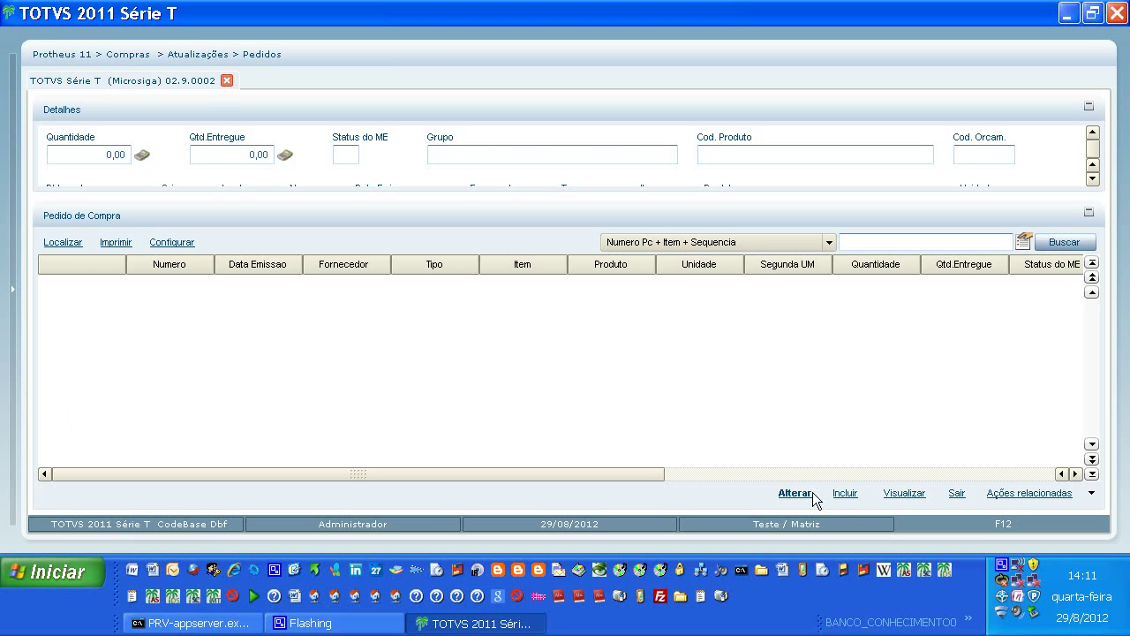
{"action": "left_click", "coordinate": [845, 496]}
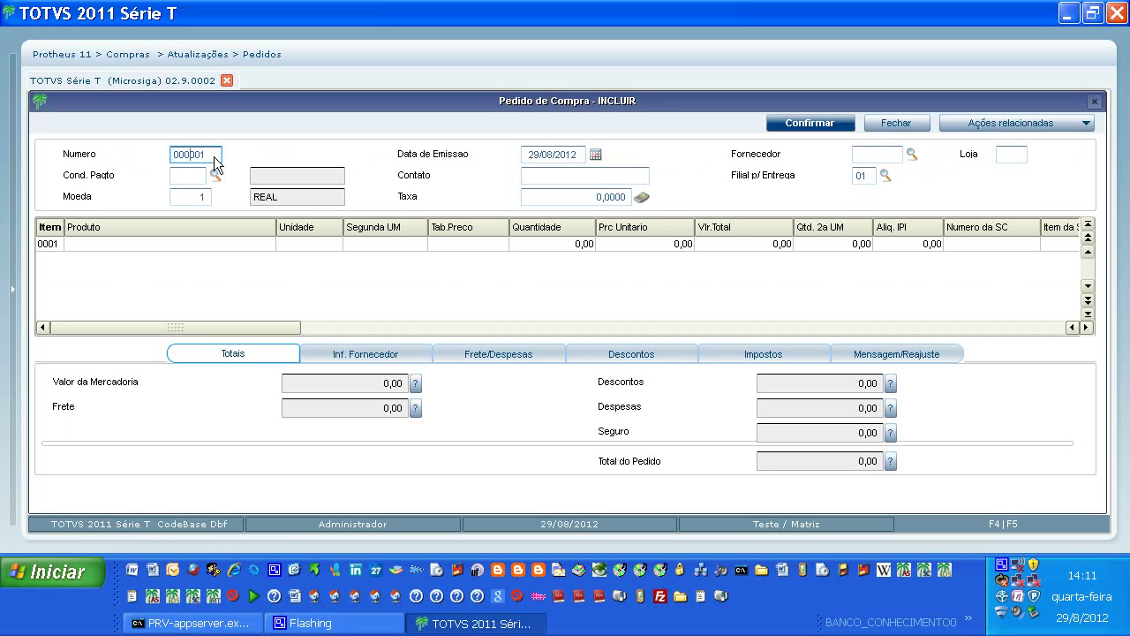
Change the order number from 000001 to 123456 and keep issue date 29/08/2012.
{"action": "key", "text": "Right"}
{"action": "key", "text": "Right"}
{"action": "key", "text": "Right"}
{"action": "key", "text": "Right"}
{"action": "key", "text": "BackSpace"}
{"action": "key", "text": "BackSpace"}
{"action": "key", "text": "BackSpace"}
{"action": "key", "text": "BackSpace"}
{"action": "key", "text": "BackSpace"}
{"action": "type", "text": "123456"}
{"action": "key", "text": "Tab"}
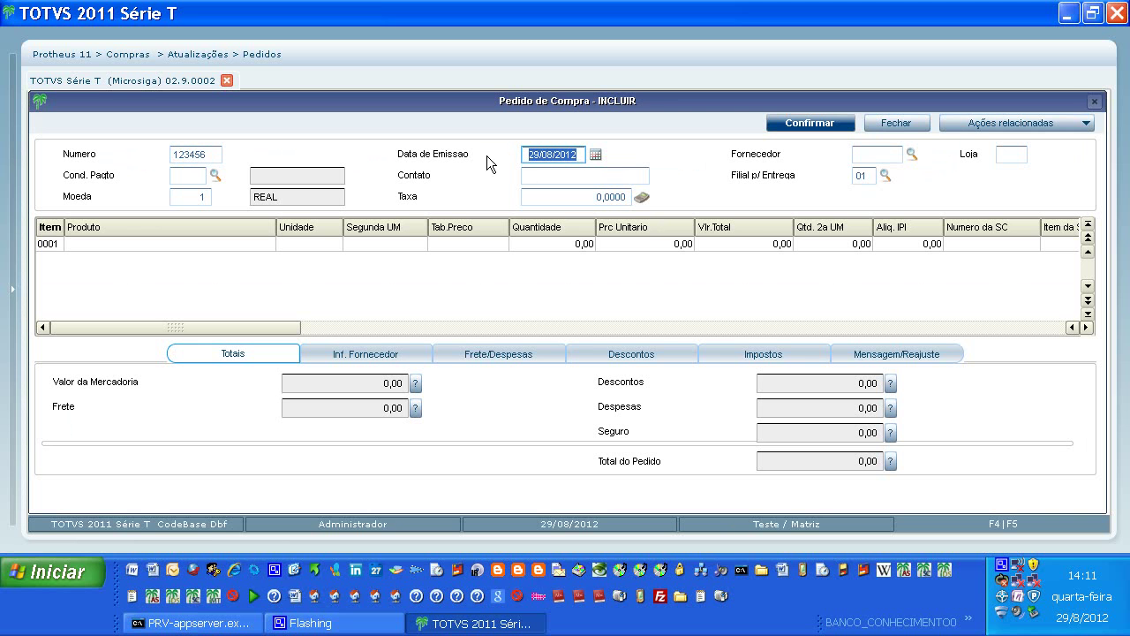
{"action": "left_click", "coordinate": [598, 159]}
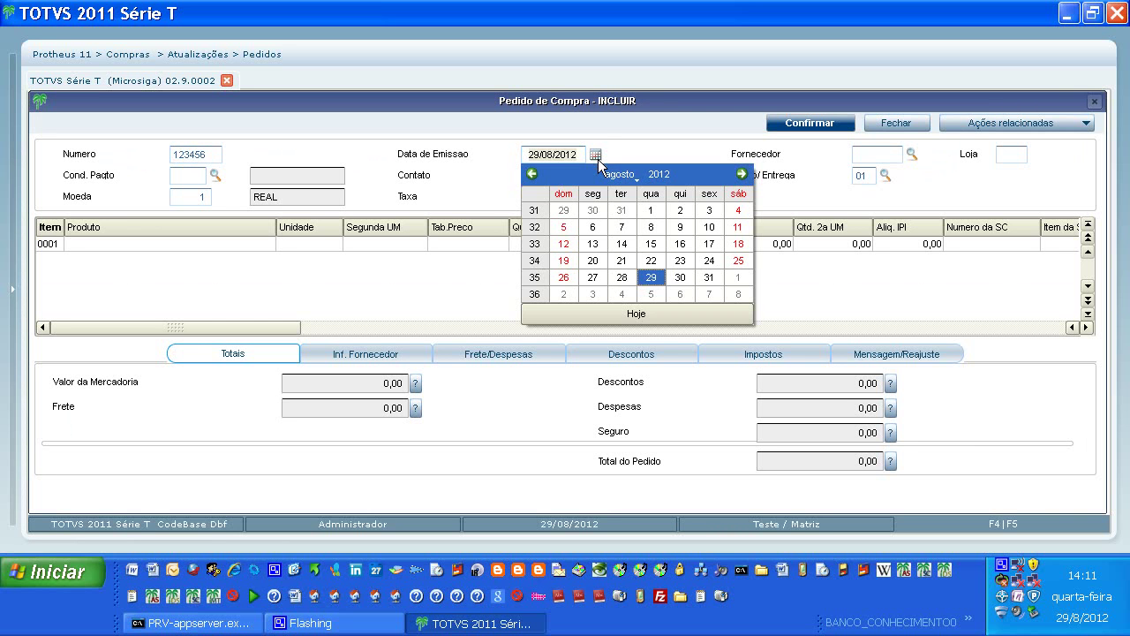
{"action": "left_click", "coordinate": [651, 279]}
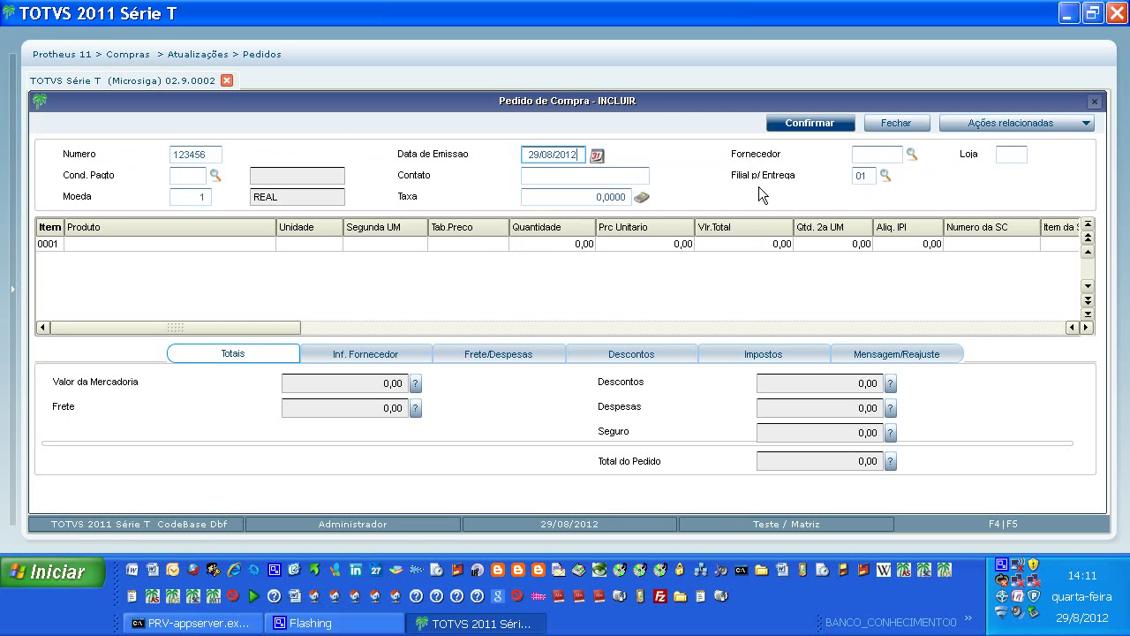
Set the order's supplier to 000001 PAO DE ACUCAR, store 01.
{"action": "left_click", "coordinate": [910, 152]}
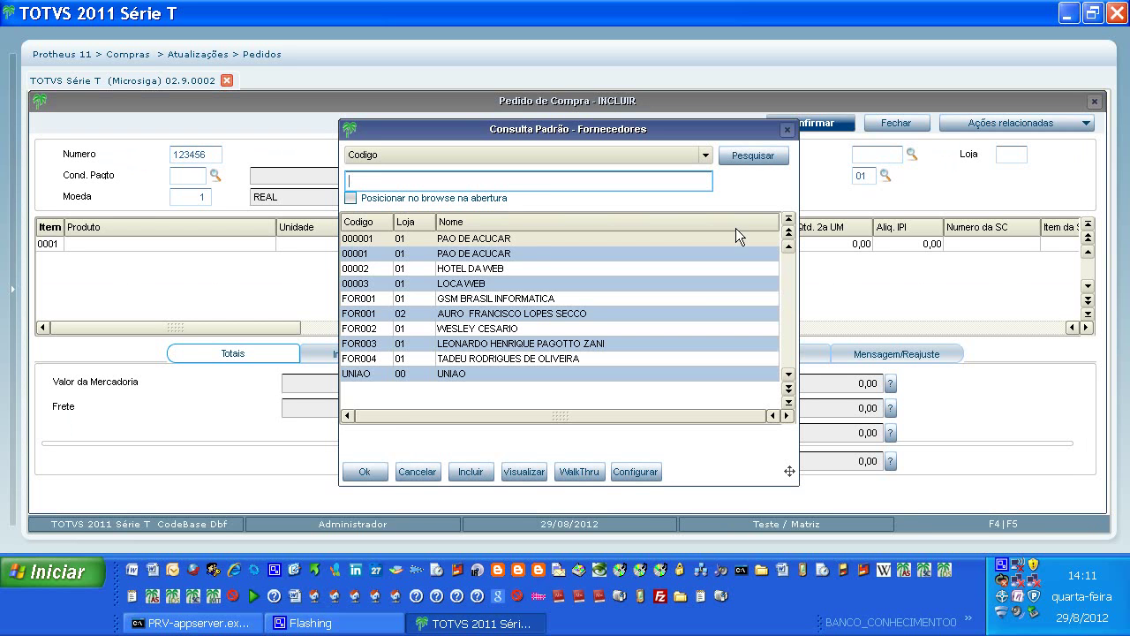
{"action": "left_click", "coordinate": [477, 243]}
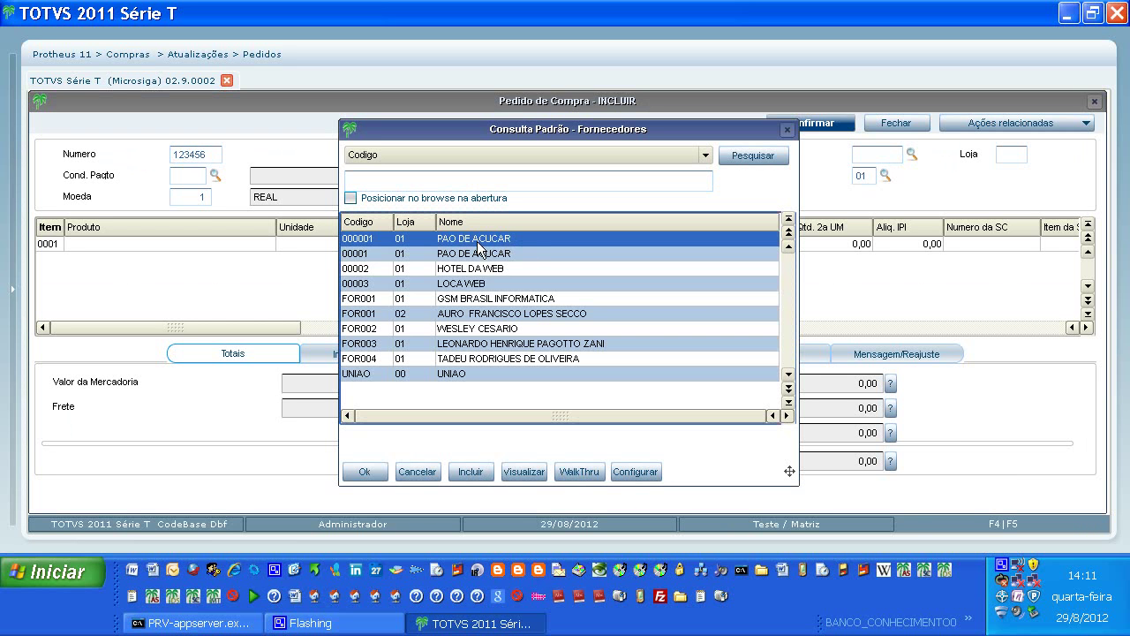
{"action": "left_click", "coordinate": [378, 474]}
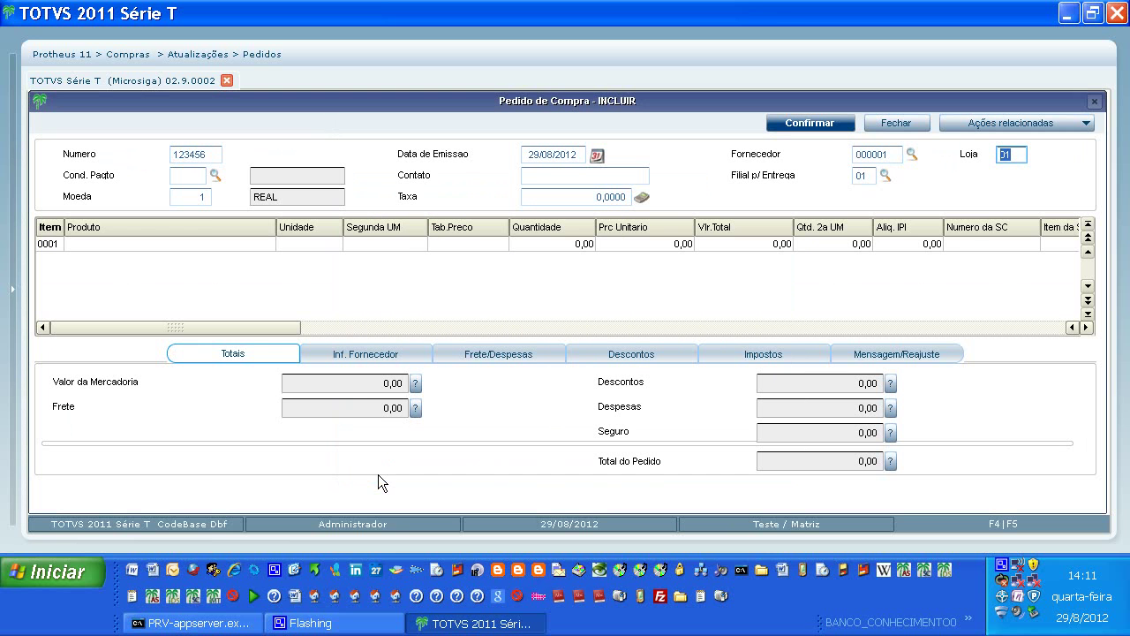
Set the payment terms to condition 002 (2 VEZES).
{"action": "left_click", "coordinate": [214, 176]}
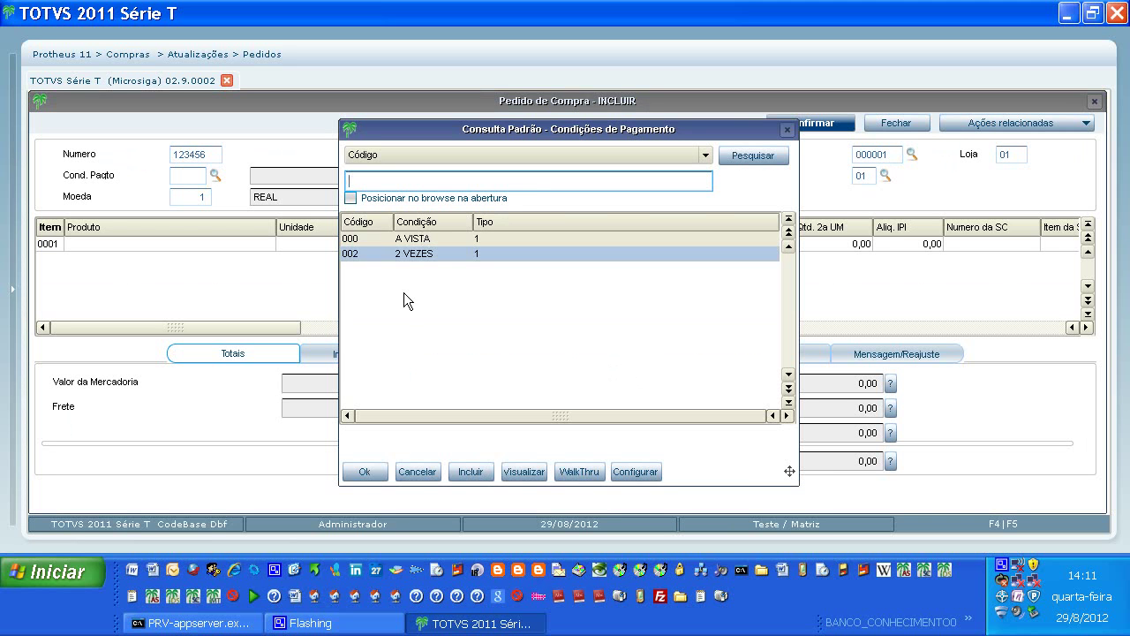
{"action": "left_click", "coordinate": [420, 253]}
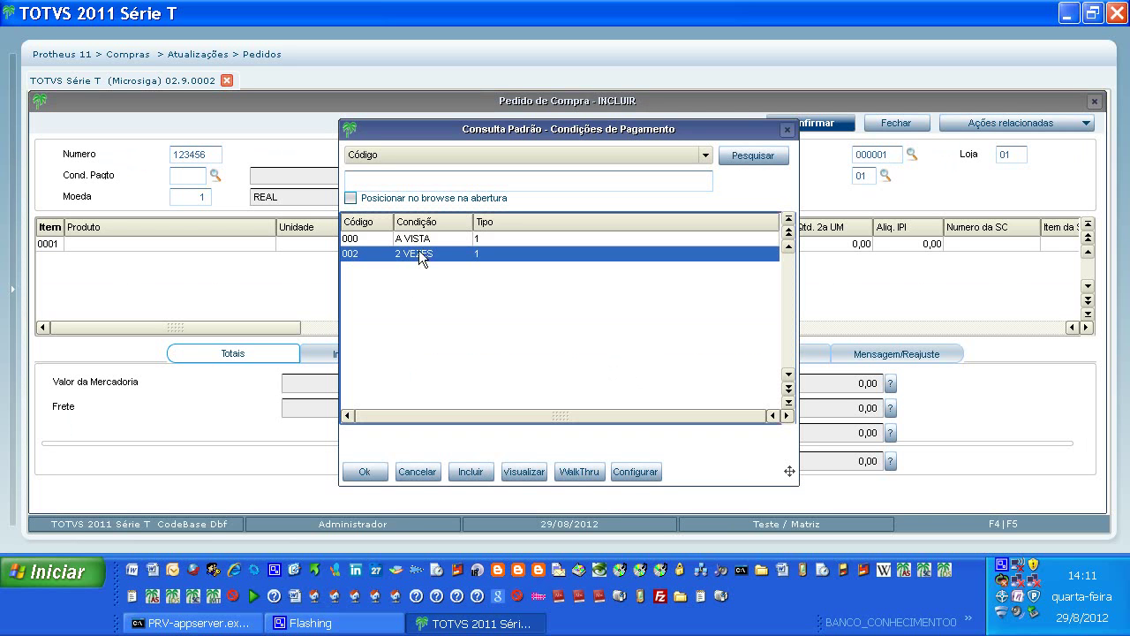
{"action": "left_click", "coordinate": [370, 471]}
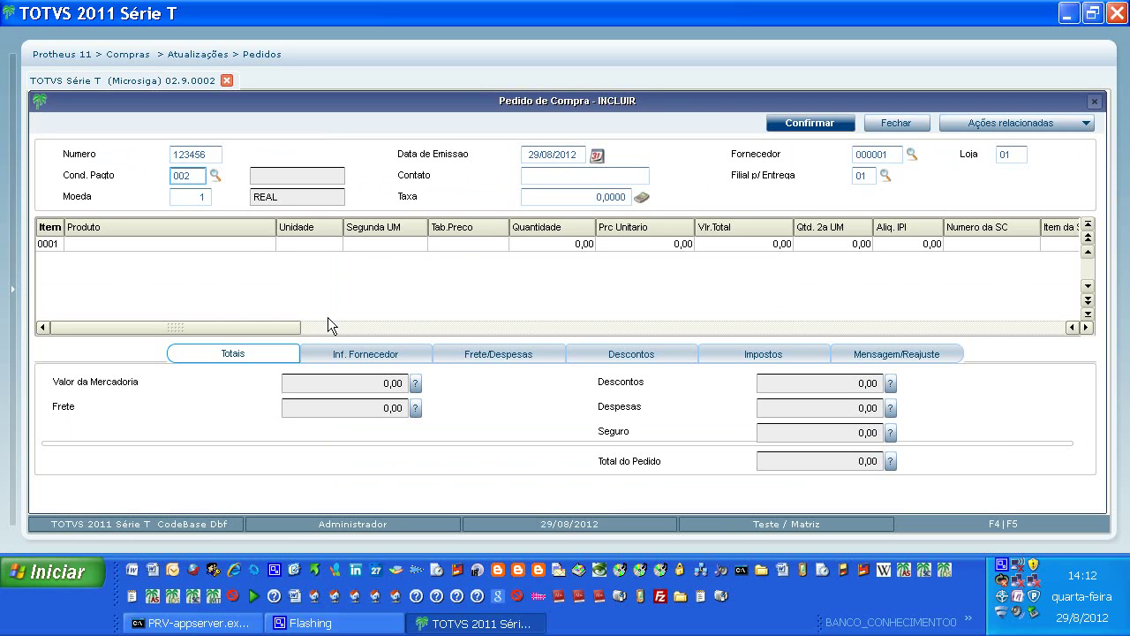
Search products by description for CANETA and choose CANETA BIC 4 CORES for line 0001.
{"action": "left_click", "coordinate": [244, 242]}
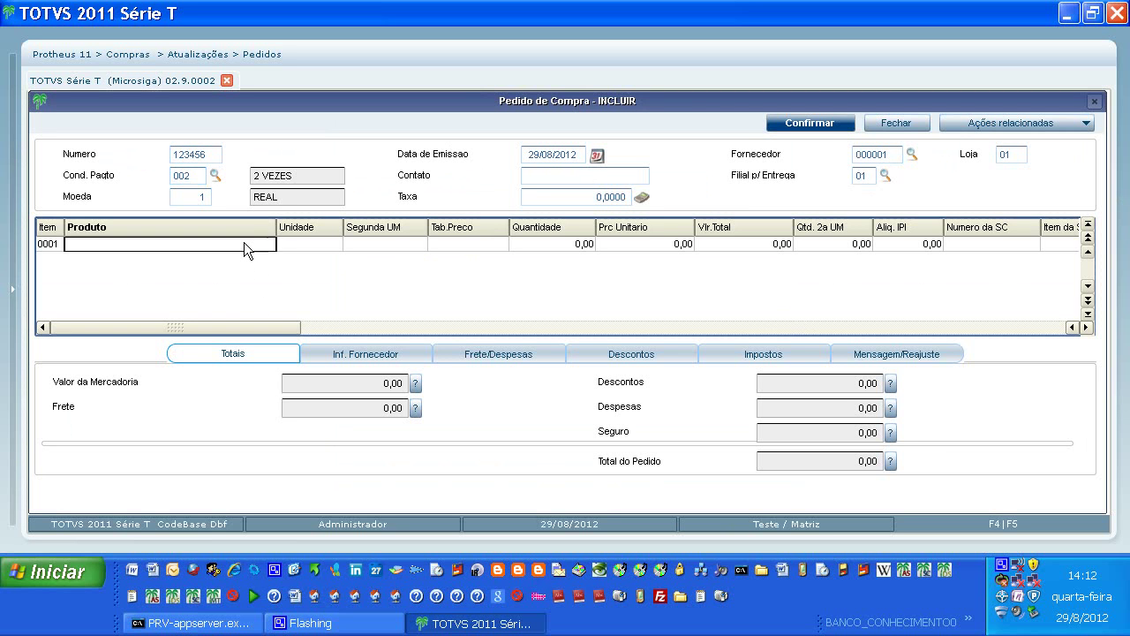
{"action": "left_click", "coordinate": [244, 242]}
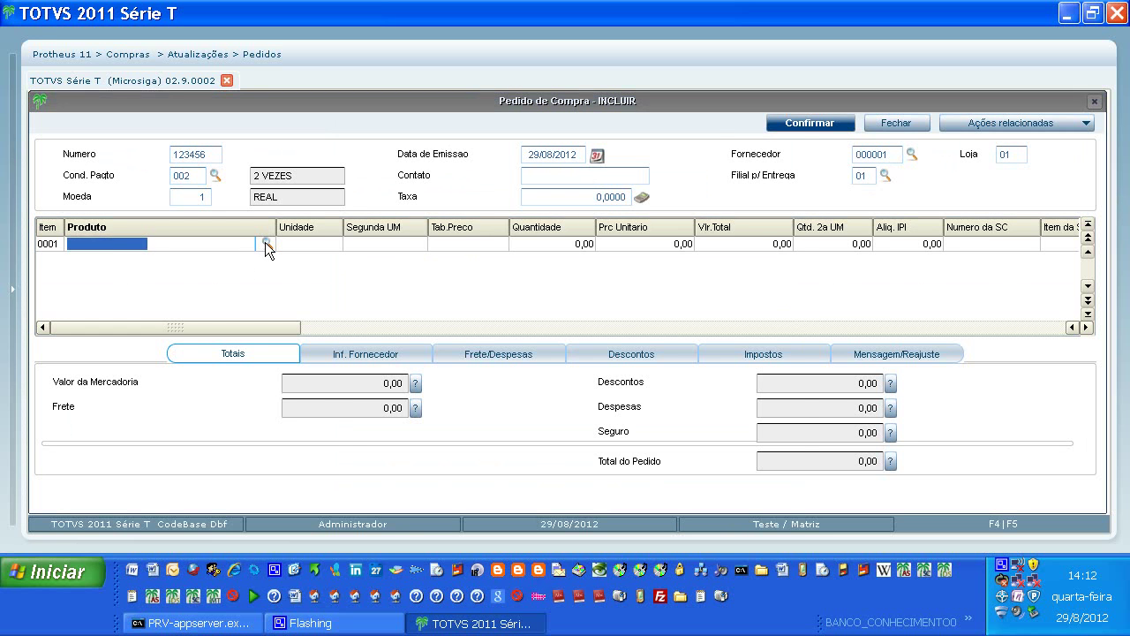
{"action": "left_click", "coordinate": [266, 243]}
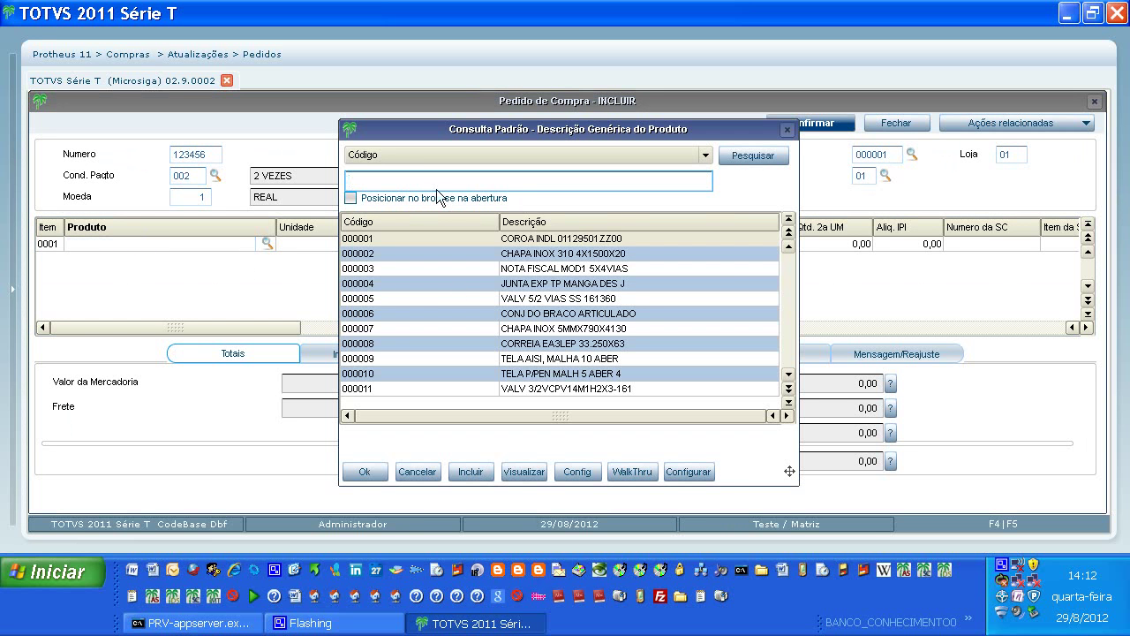
{"action": "left_click", "coordinate": [705, 154]}
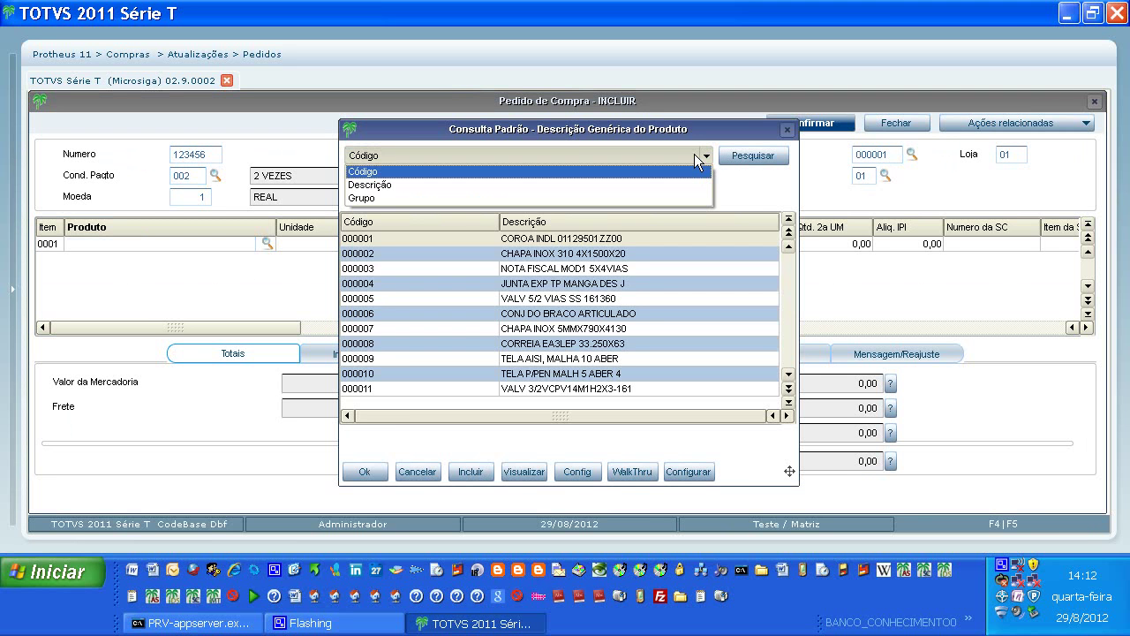
{"action": "left_click", "coordinate": [465, 186]}
{"action": "left_click", "coordinate": [466, 192]}
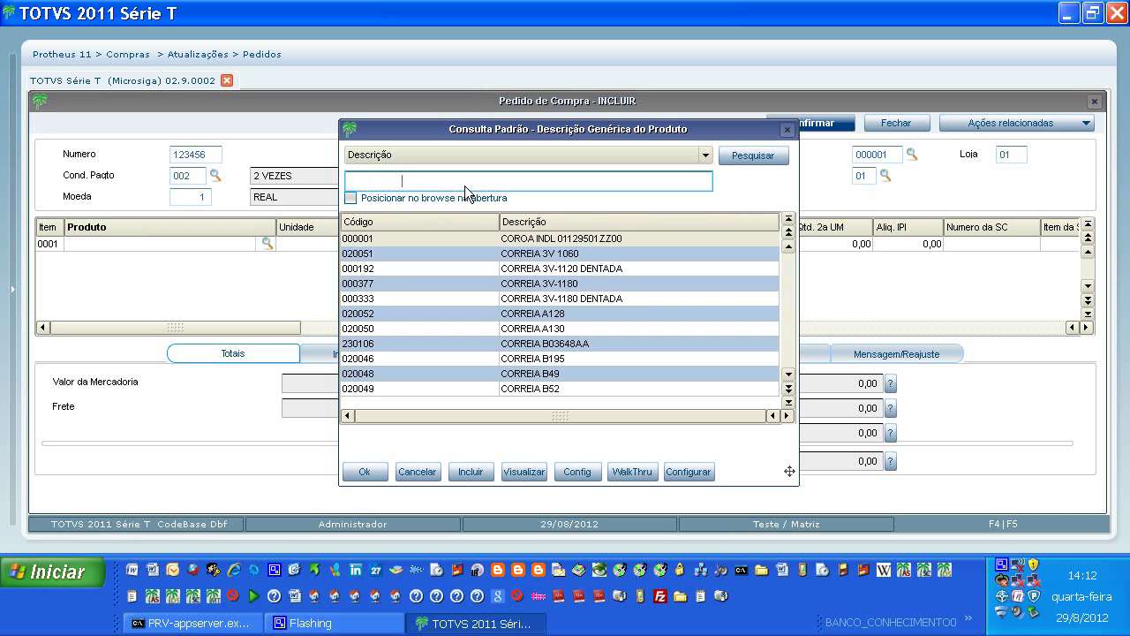
{"action": "type", "text": "CANETA"}
{"action": "left_click", "coordinate": [741, 157]}
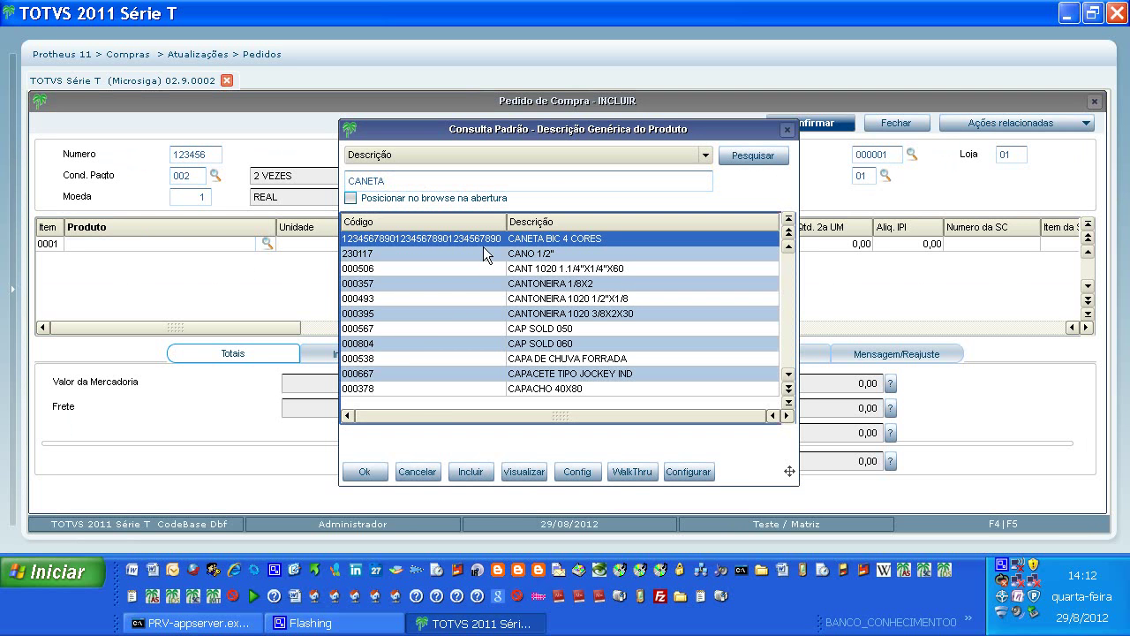
{"action": "left_click", "coordinate": [365, 475]}
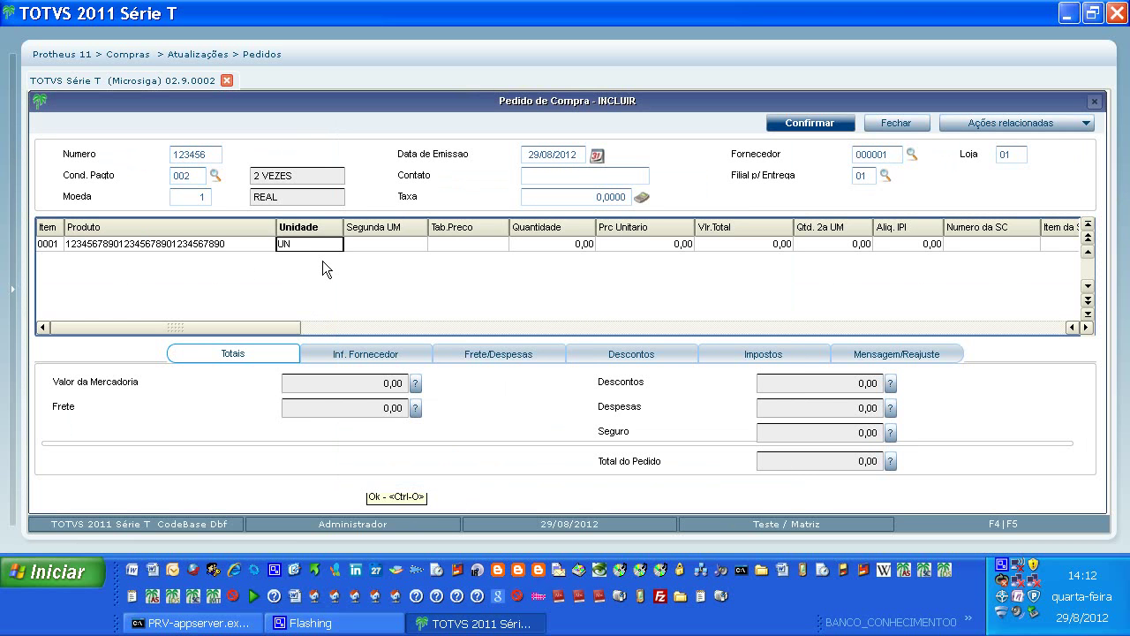
Enter quantity 100 and unit price 6 on line 0001, totalling 600.
{"action": "left_click", "coordinate": [395, 238]}
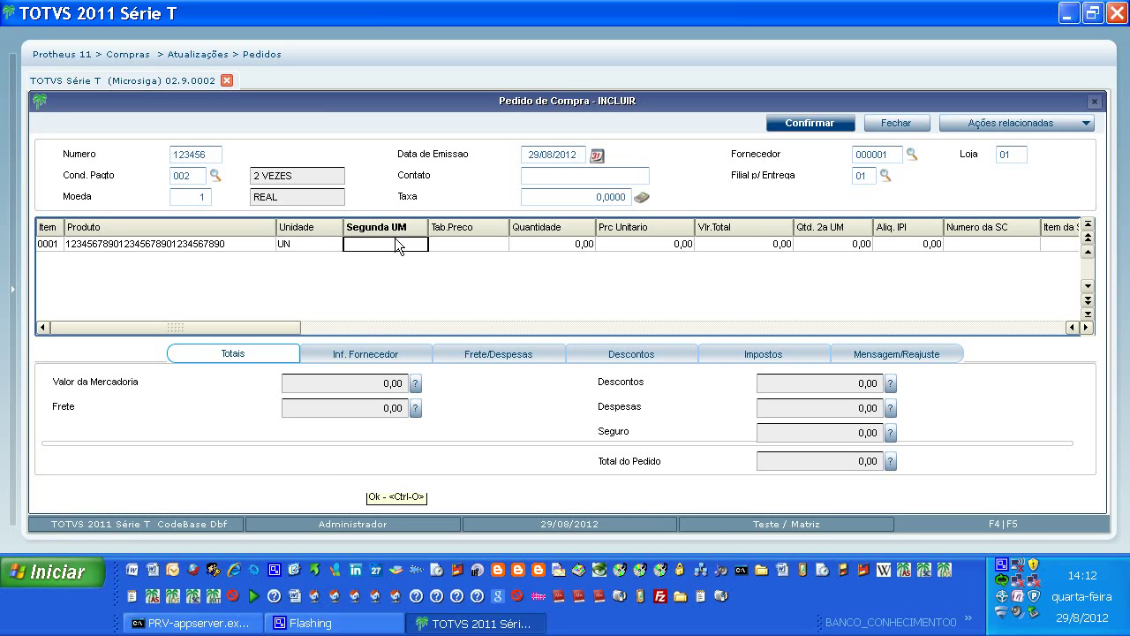
{"action": "left_click", "coordinate": [539, 240]}
{"action": "double_click", "coordinate": [539, 242]}
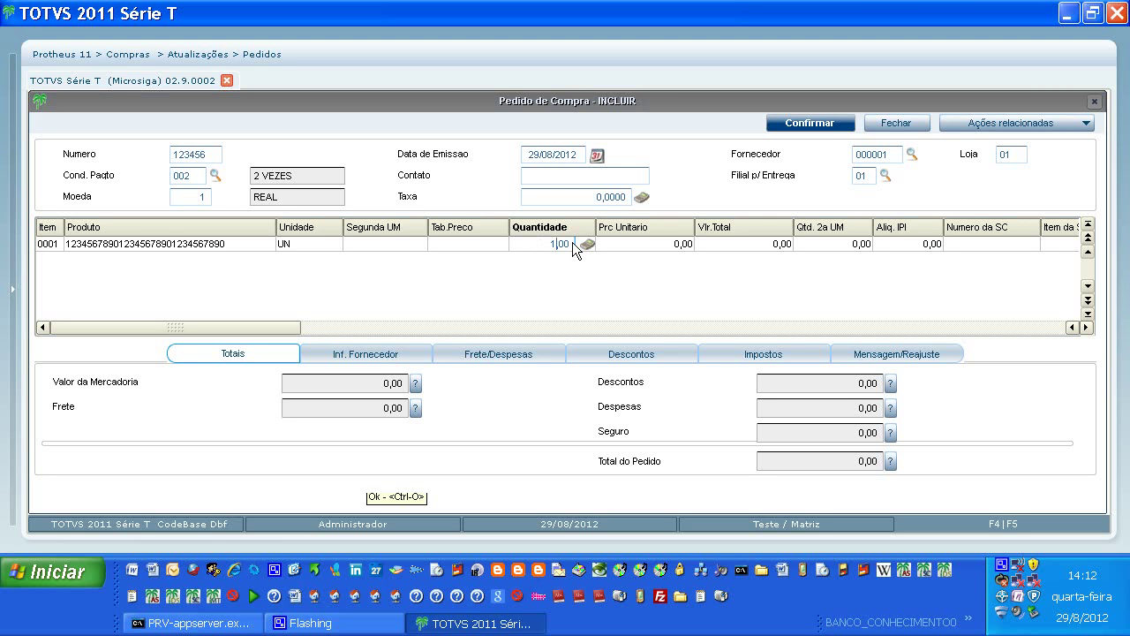
{"action": "type", "text": "00"}
{"action": "left_click", "coordinate": [674, 245]}
{"action": "left_click", "coordinate": [653, 244]}
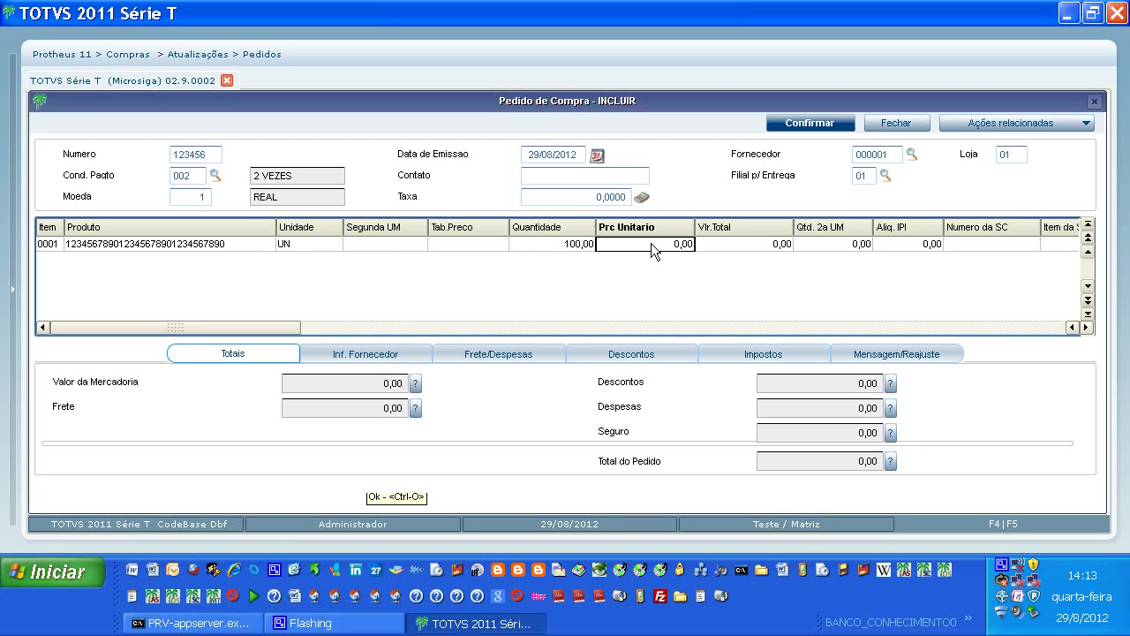
{"action": "double_click", "coordinate": [651, 243]}
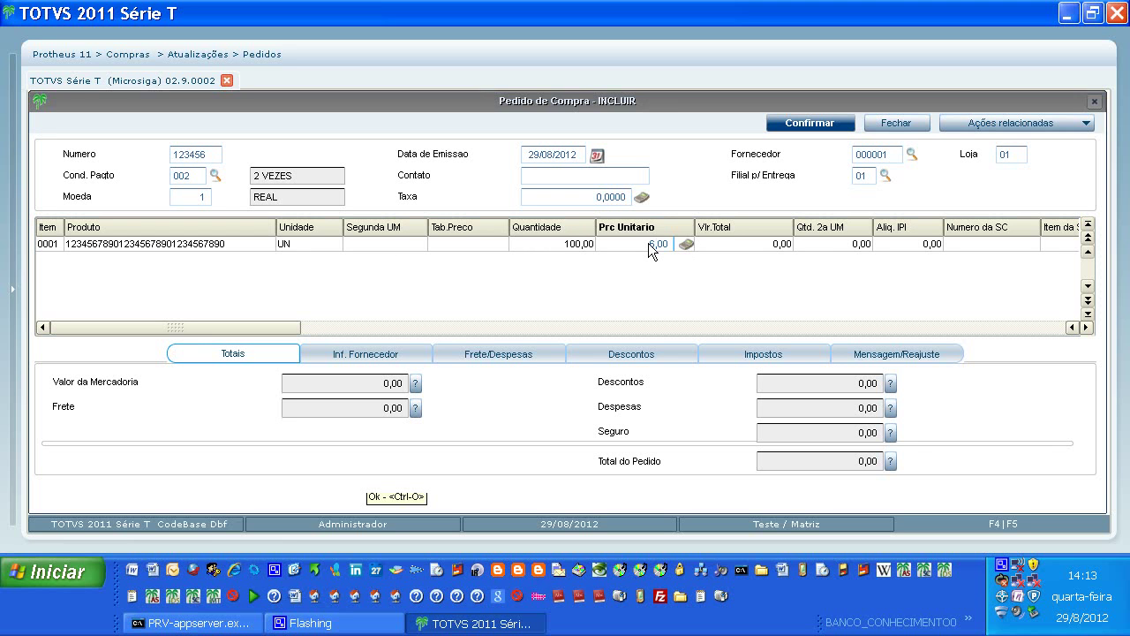
{"action": "key", "text": "Return"}
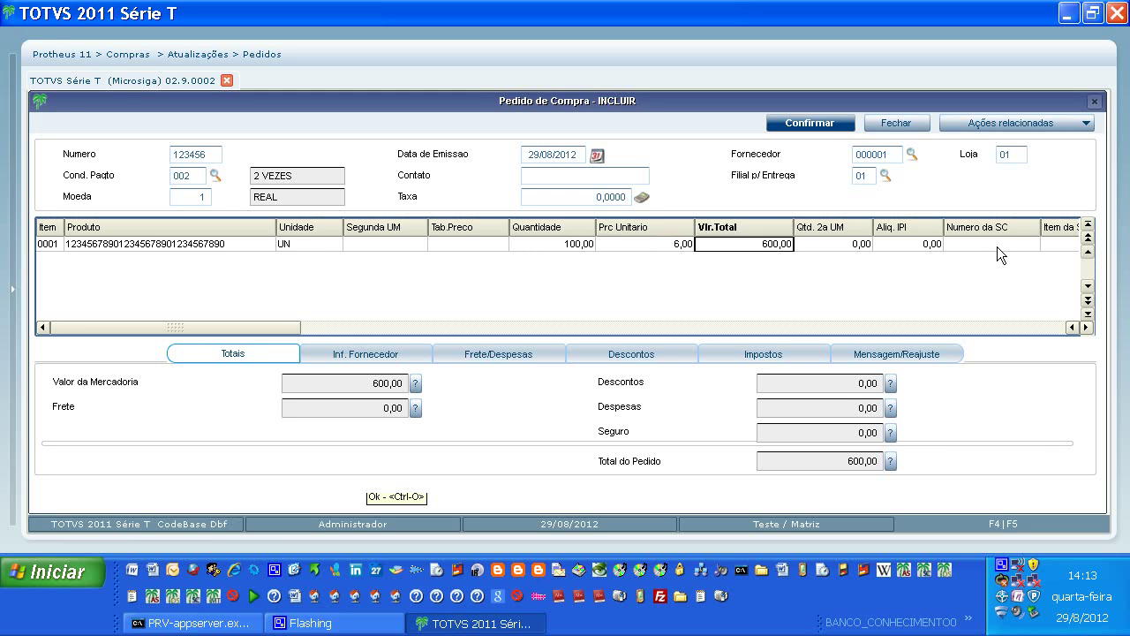
Set line 0001's Fluxo Caixa to S=Sim.
{"action": "key", "text": "Right"}
{"action": "key", "text": "Right"}
{"action": "key", "text": "Right"}
{"action": "key", "text": "Right"}
{"action": "key", "text": "Right"}
{"action": "key", "text": "Right"}
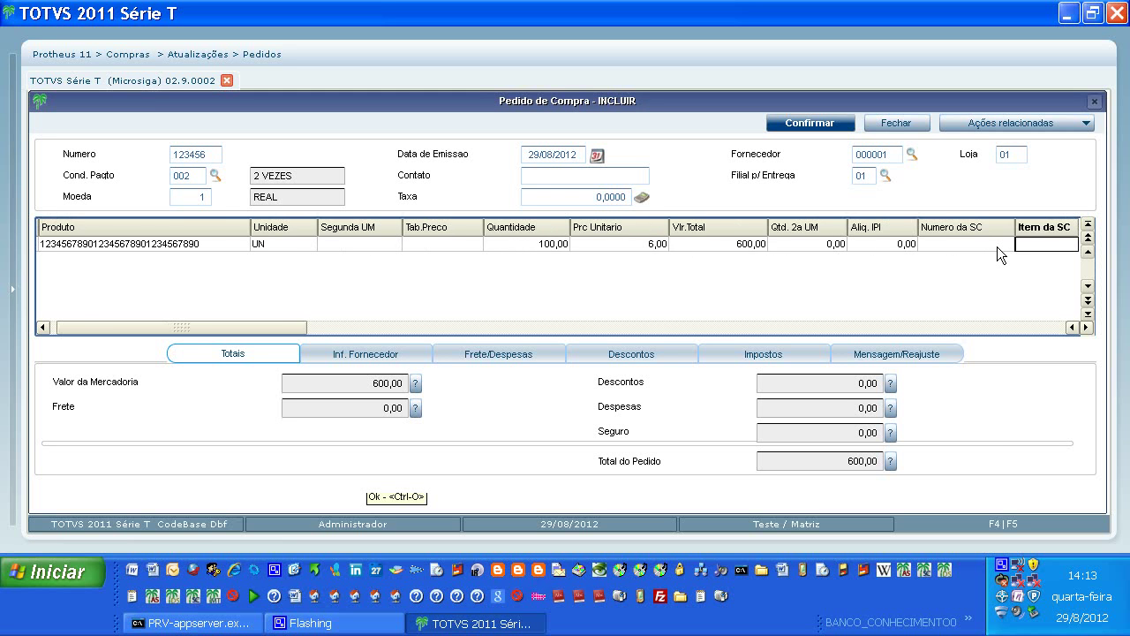
{"action": "key", "text": "Right"}
{"action": "key", "text": "Right"}
{"action": "key", "text": "Right"}
{"action": "key", "text": "Right"}
{"action": "key", "text": "Right"}
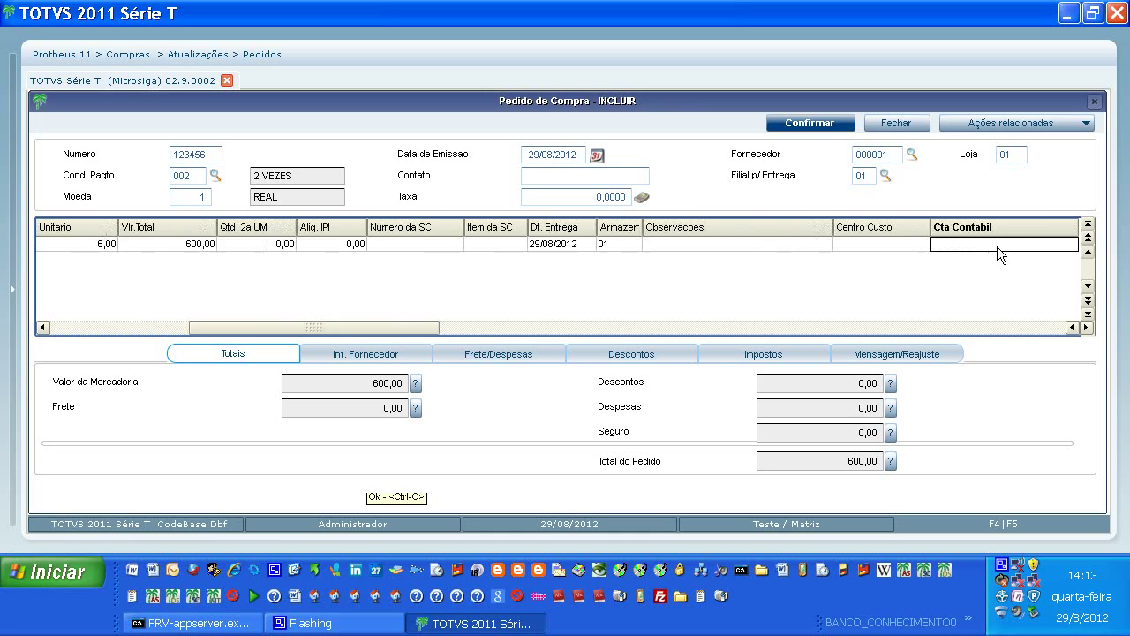
{"action": "key", "text": "Right"}
{"action": "key", "text": "Right"}
{"action": "key", "text": "Right"}
{"action": "key", "text": "Right"}
{"action": "key", "text": "Right"}
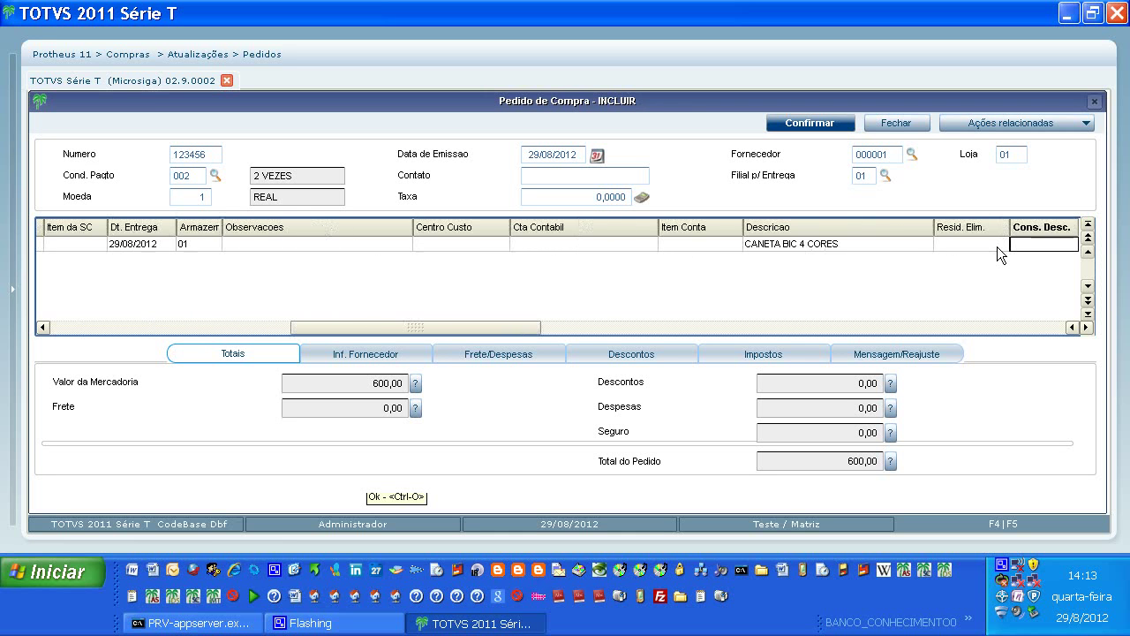
{"action": "key", "text": "Right"}
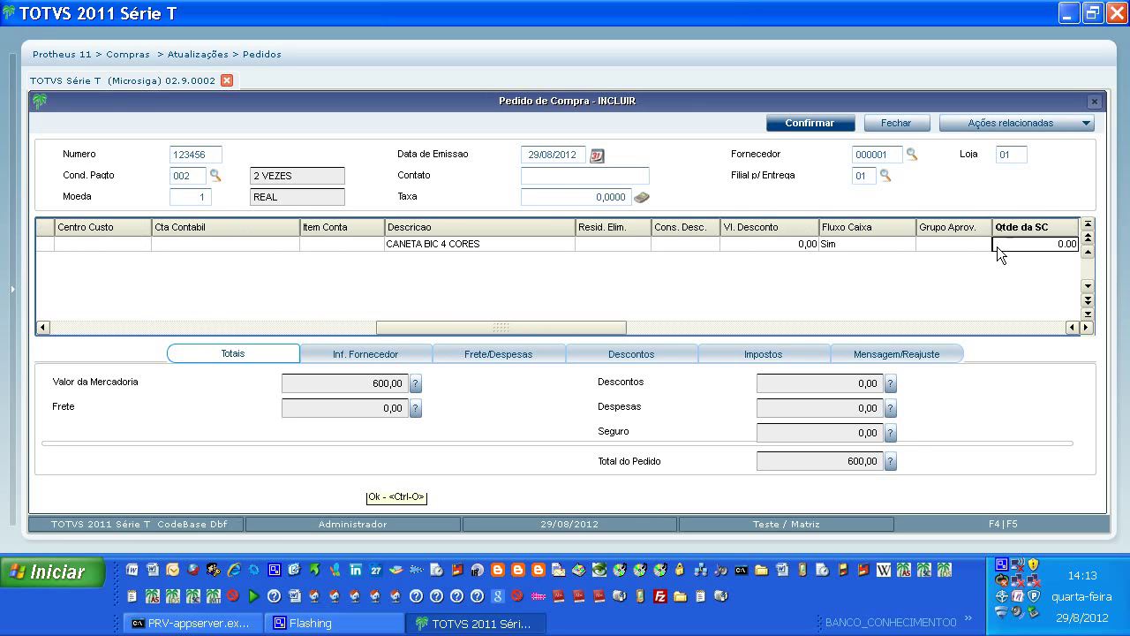
{"action": "key", "text": "Left"}
{"action": "key", "text": "Left"}
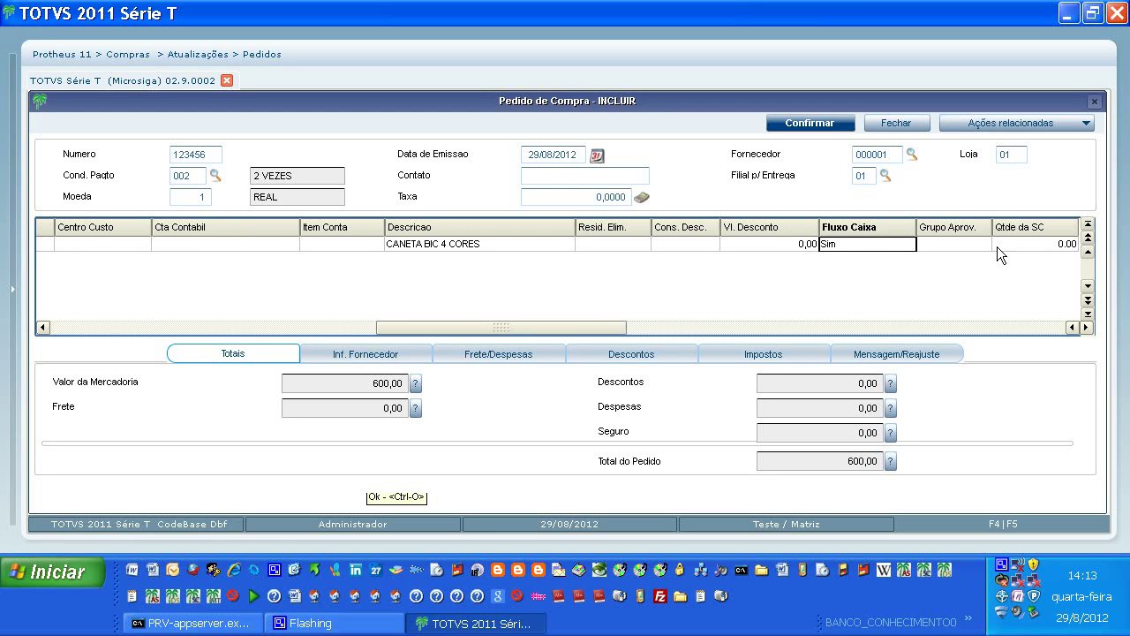
{"action": "key", "text": "Return"}
{"action": "left_click", "coordinate": [909, 244]}
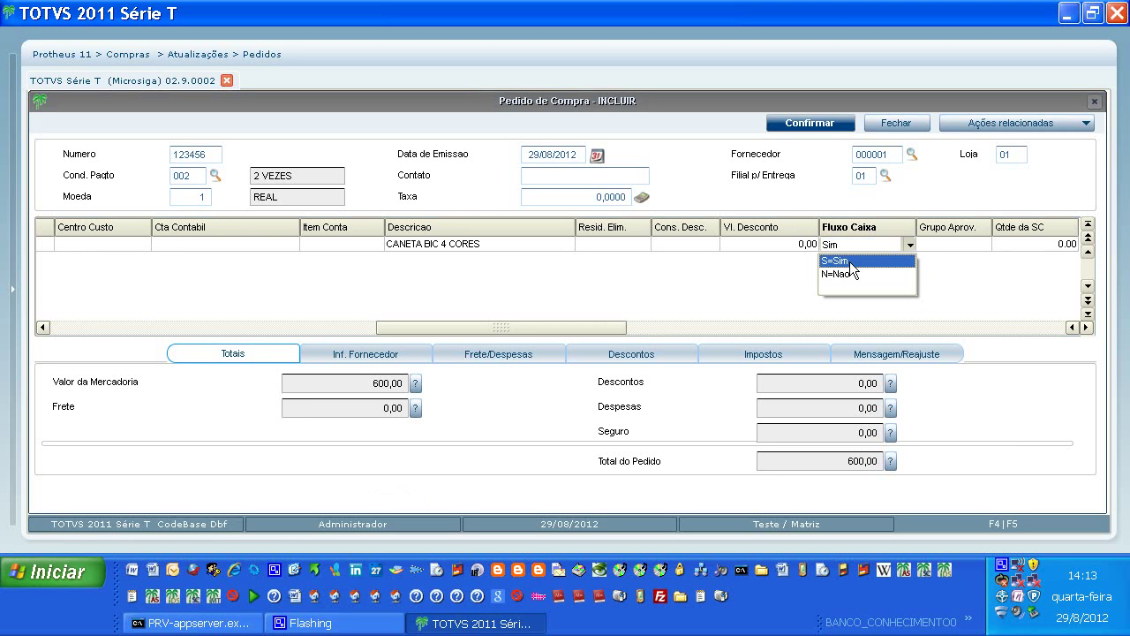
{"action": "left_click", "coordinate": [850, 261]}
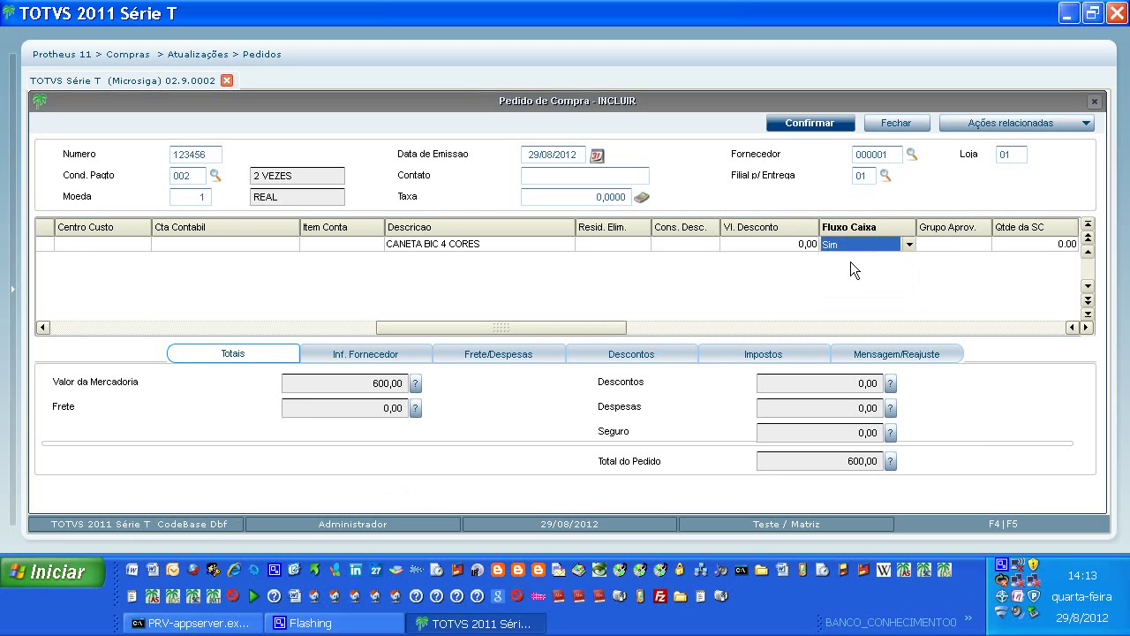
{"action": "left_click", "coordinate": [954, 243]}
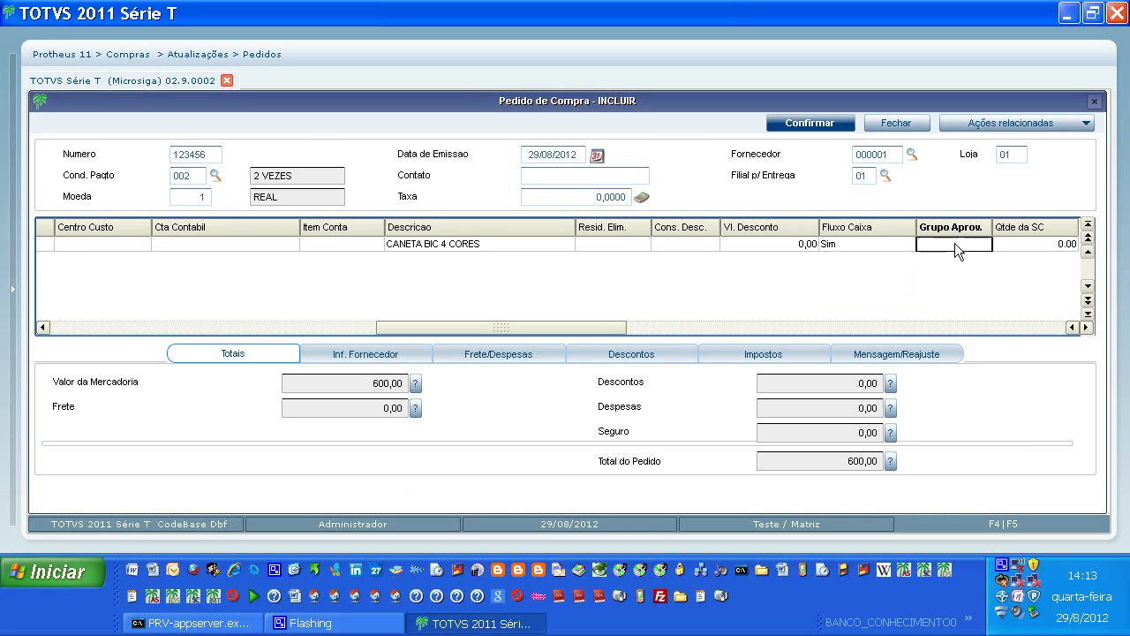
{"action": "key", "text": "Return"}
{"action": "key", "text": "Return"}
{"action": "key", "text": "Return"}
{"action": "key", "text": "Return"}
{"action": "key", "text": "Return"}
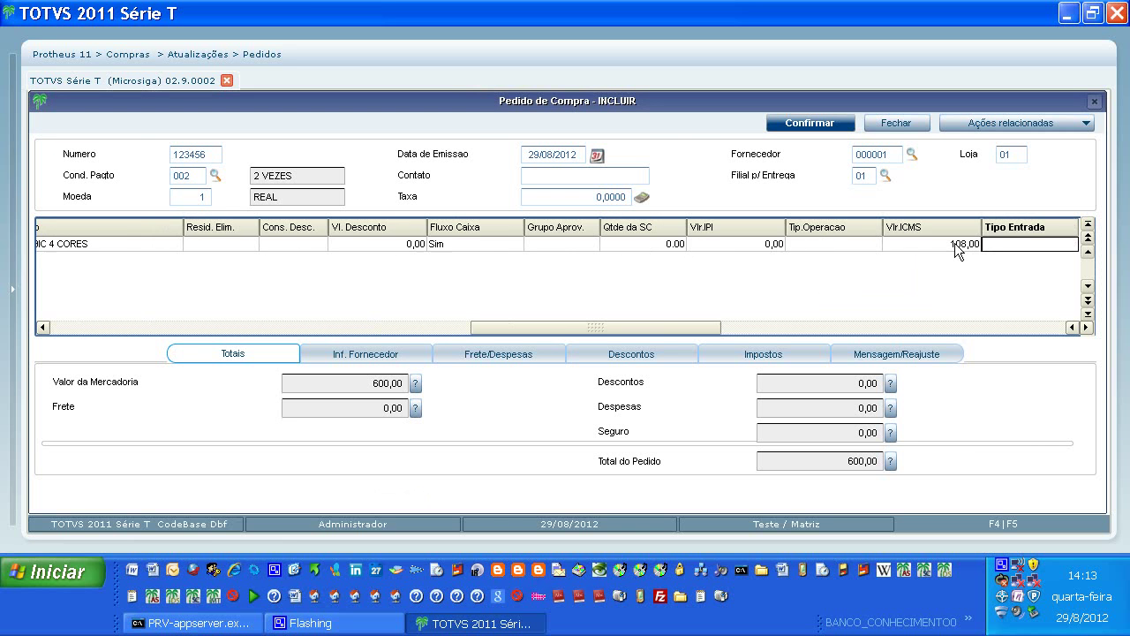
{"action": "key", "text": "Return"}
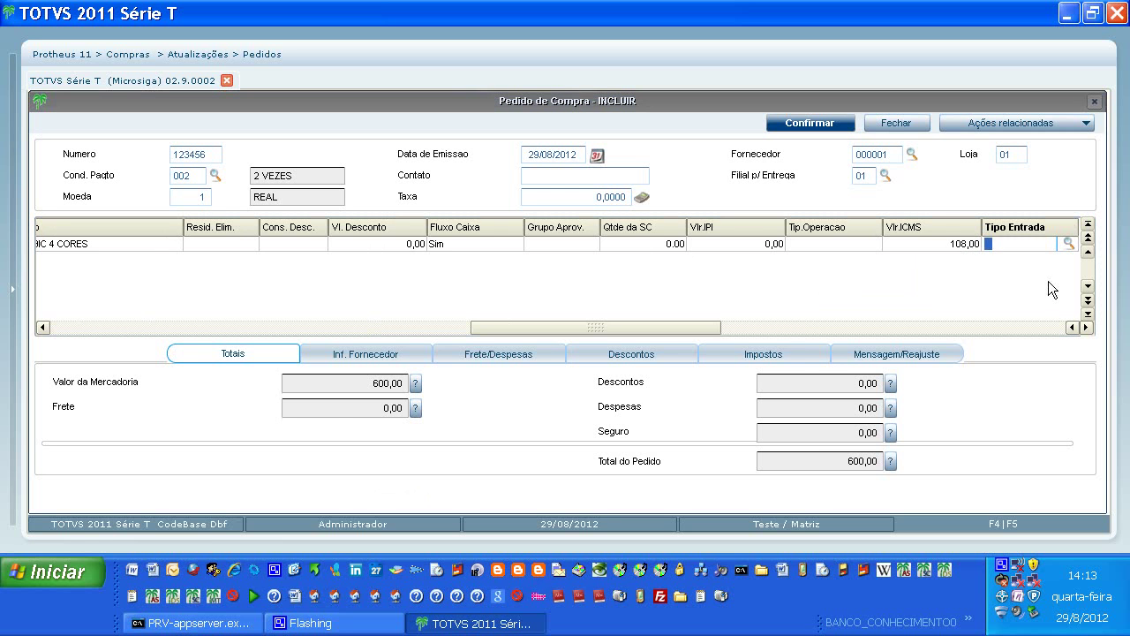
Choose entry type 001, material for use and consumption, for line 0001.
{"action": "left_click", "coordinate": [1069, 244]}
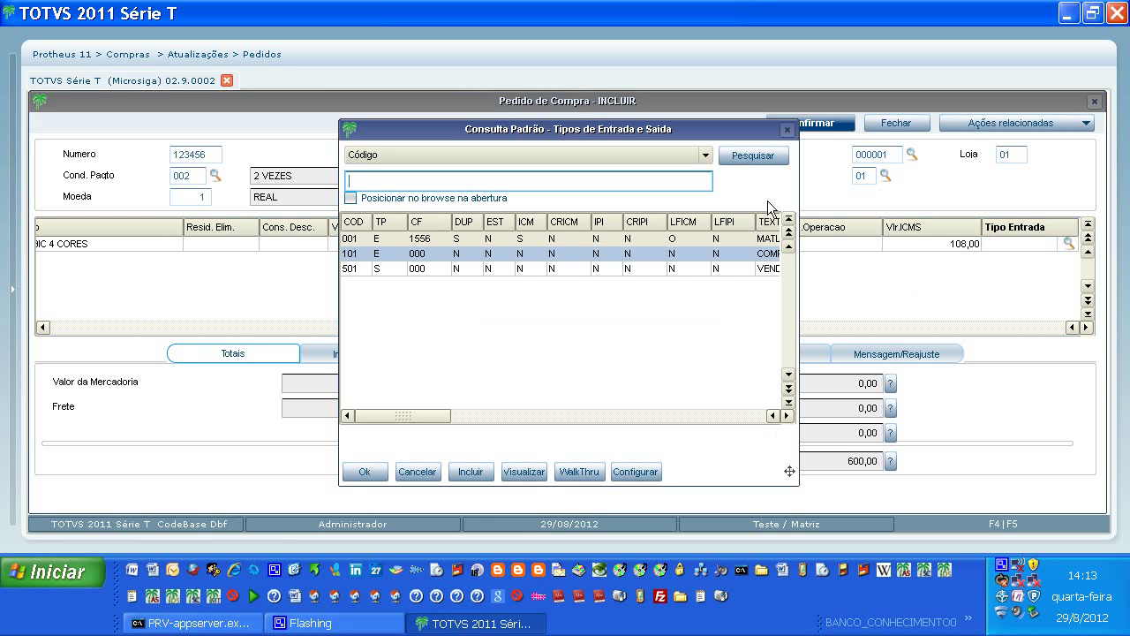
{"action": "left_click", "coordinate": [425, 242]}
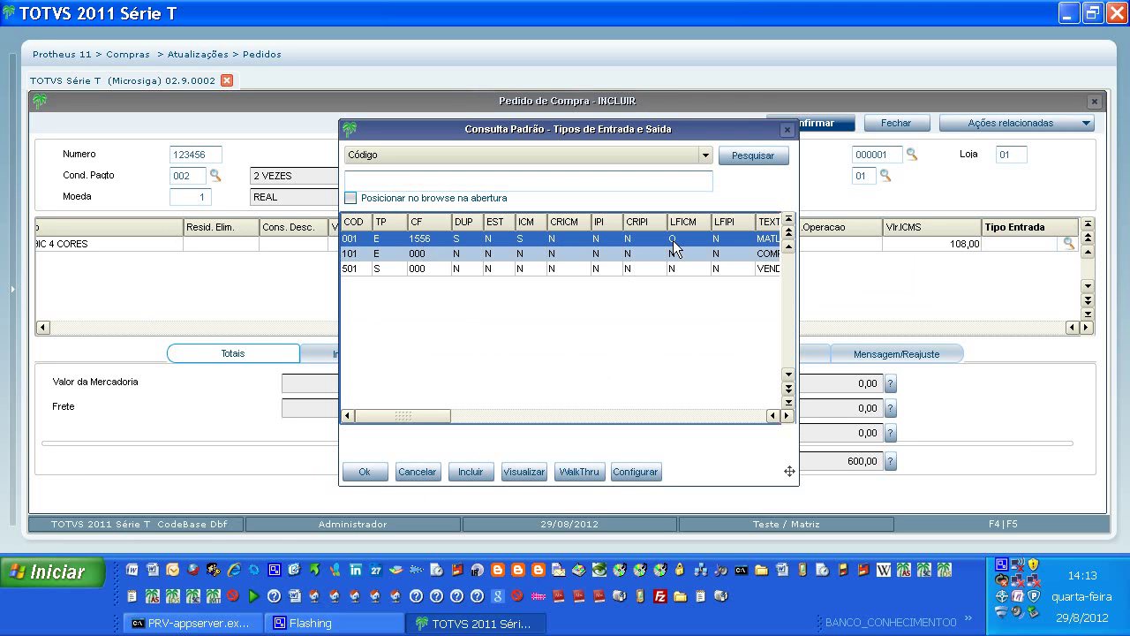
{"action": "scroll", "coordinate": [674, 246], "scroll_direction": "right", "scroll_amount": 3}
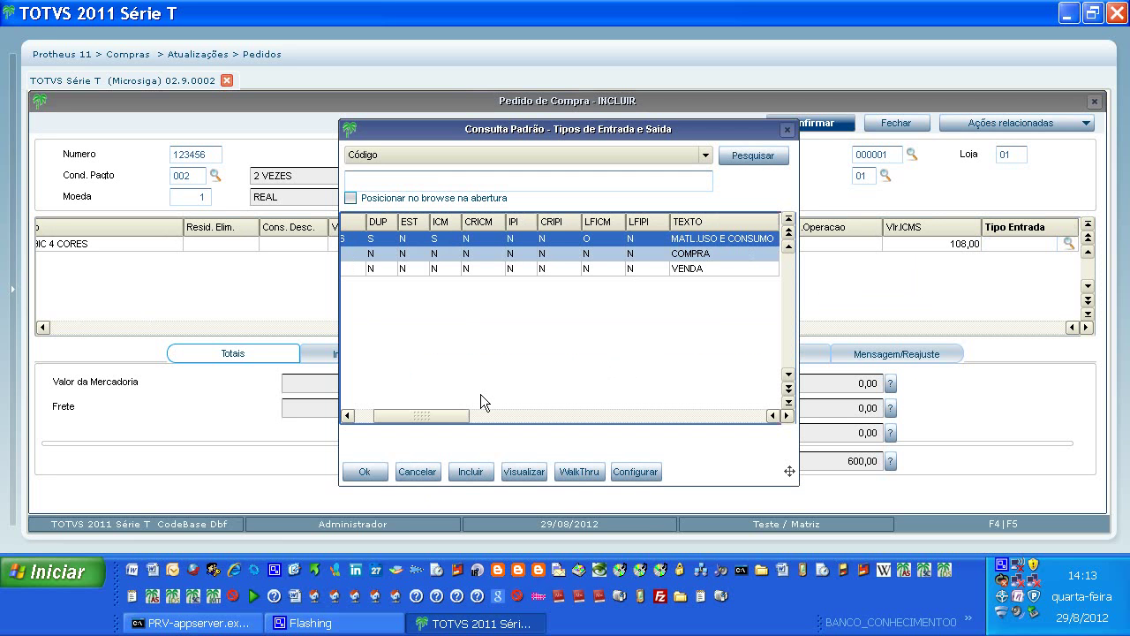
{"action": "left_click", "coordinate": [371, 468]}
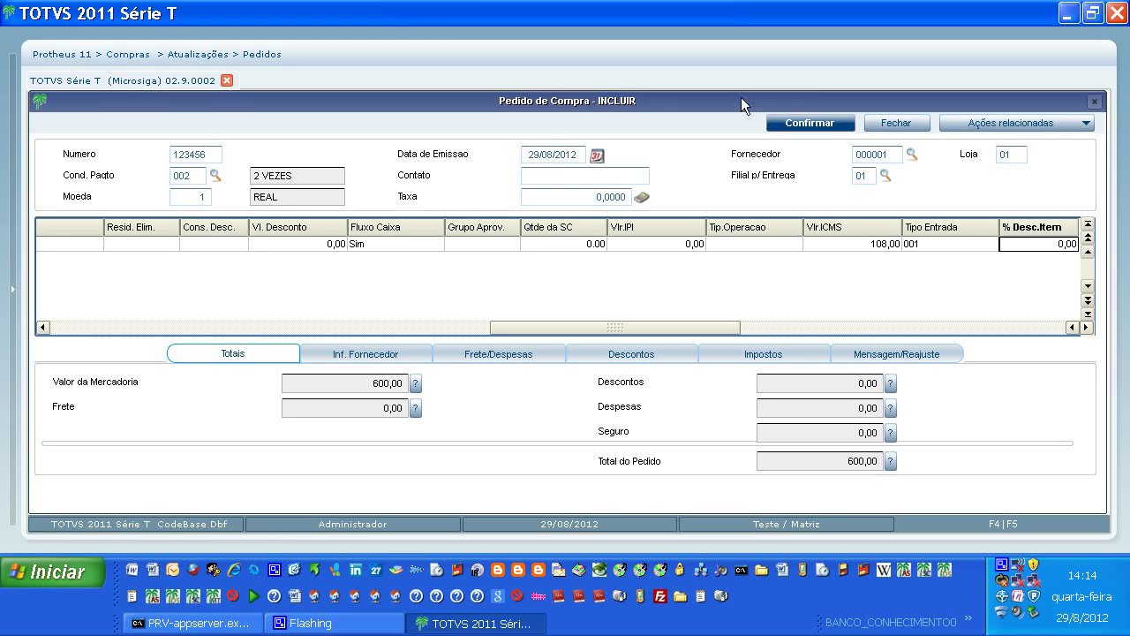
Save order 123456 and reopen it to confirm 100 units at 6,00 totalling 600,00.
{"action": "left_click", "coordinate": [799, 122]}
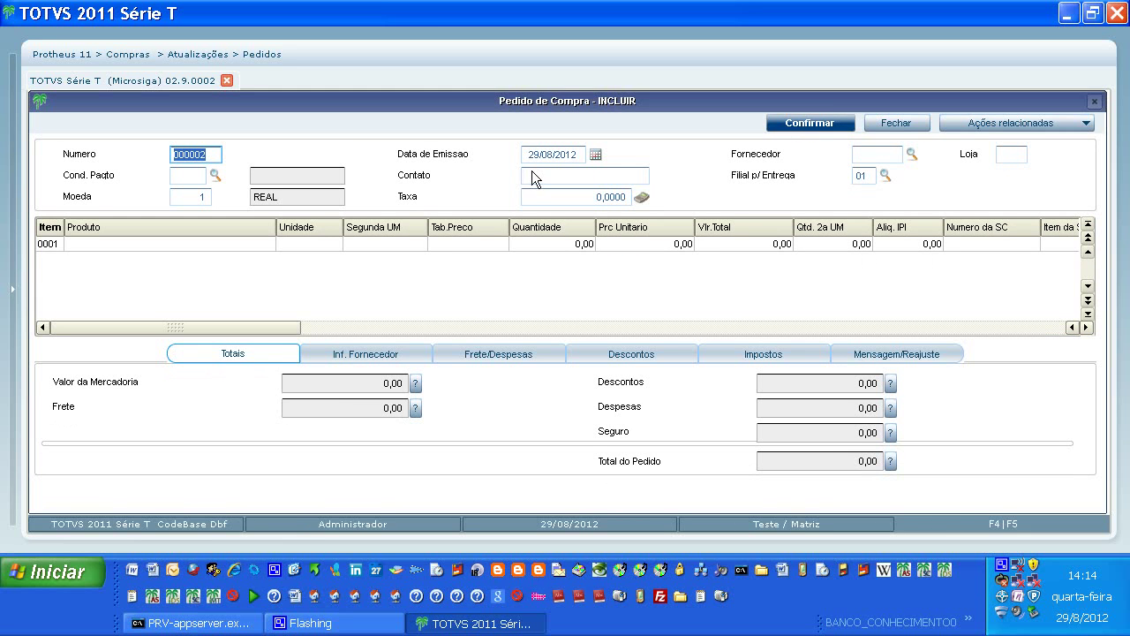
{"action": "left_click", "coordinate": [892, 123]}
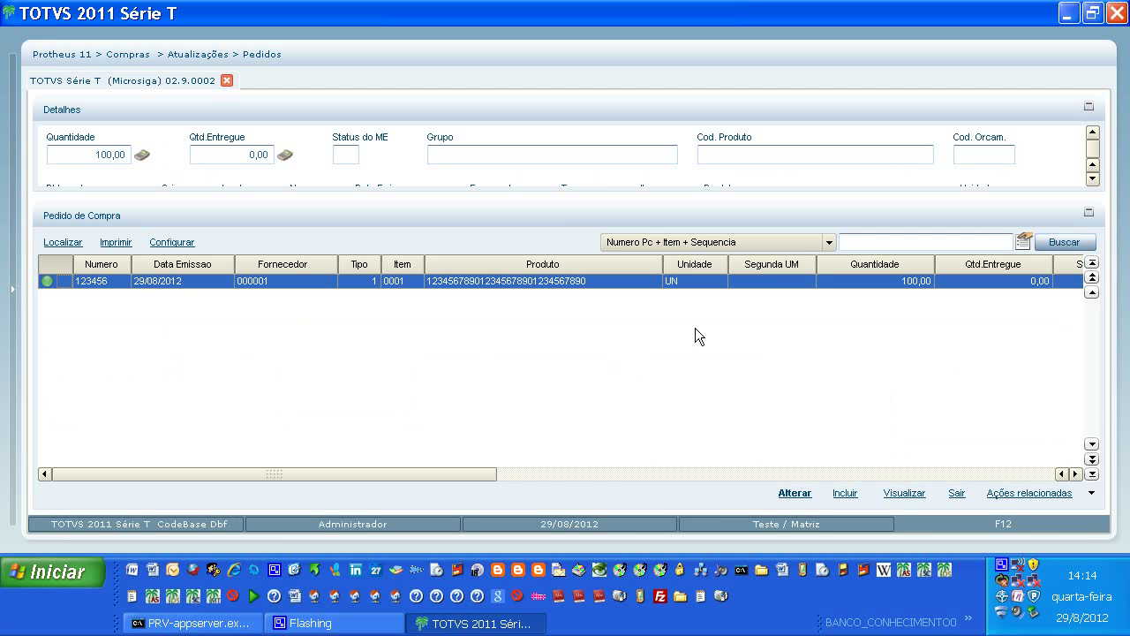
{"action": "left_click", "coordinate": [792, 493]}
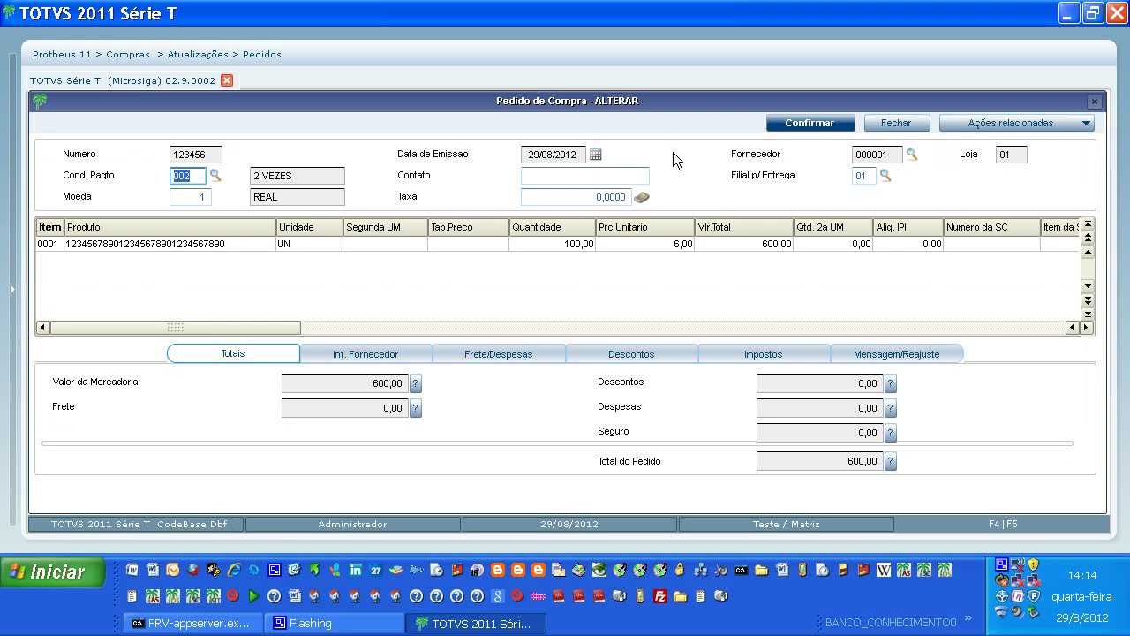
{"action": "left_click", "coordinate": [906, 124]}
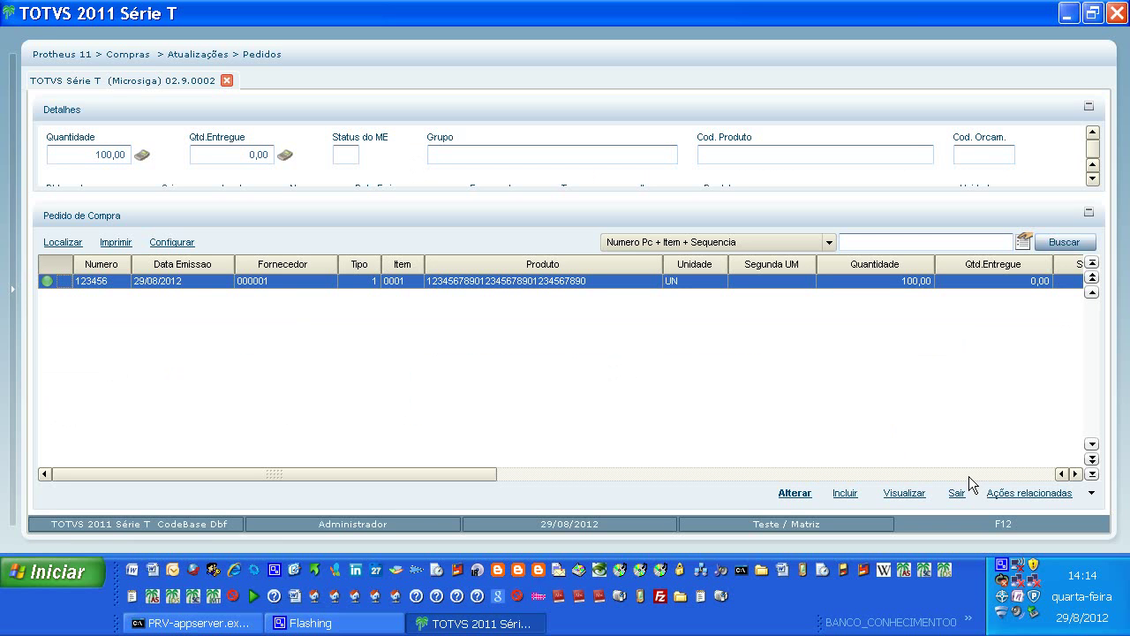
{"action": "left_click", "coordinate": [1007, 575]}
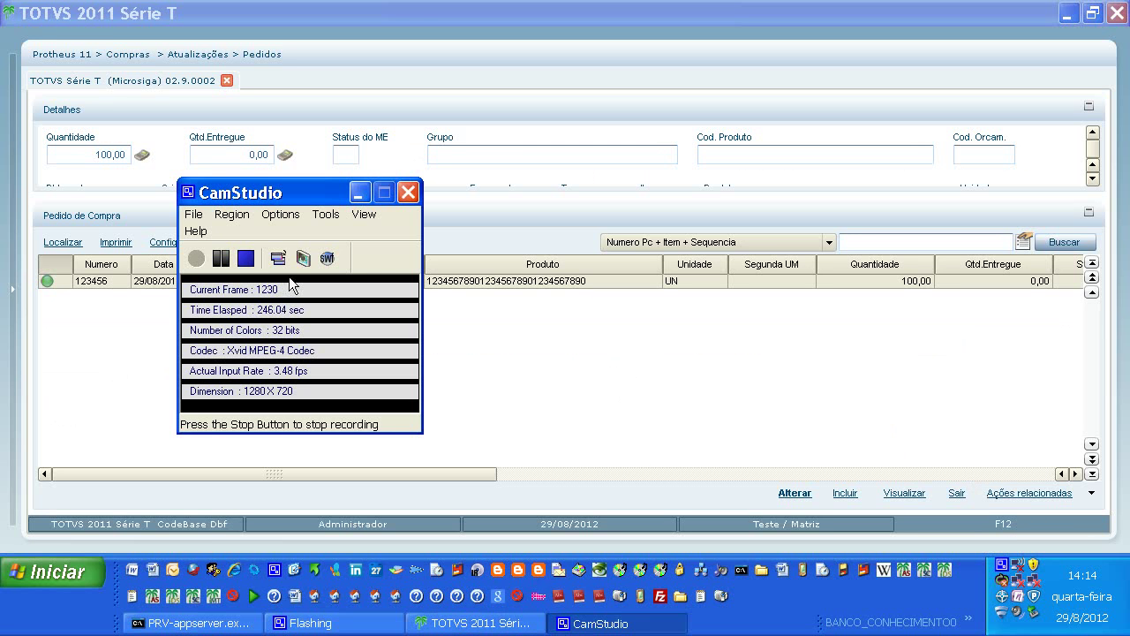
{"action": "left_click", "coordinate": [357, 194]}
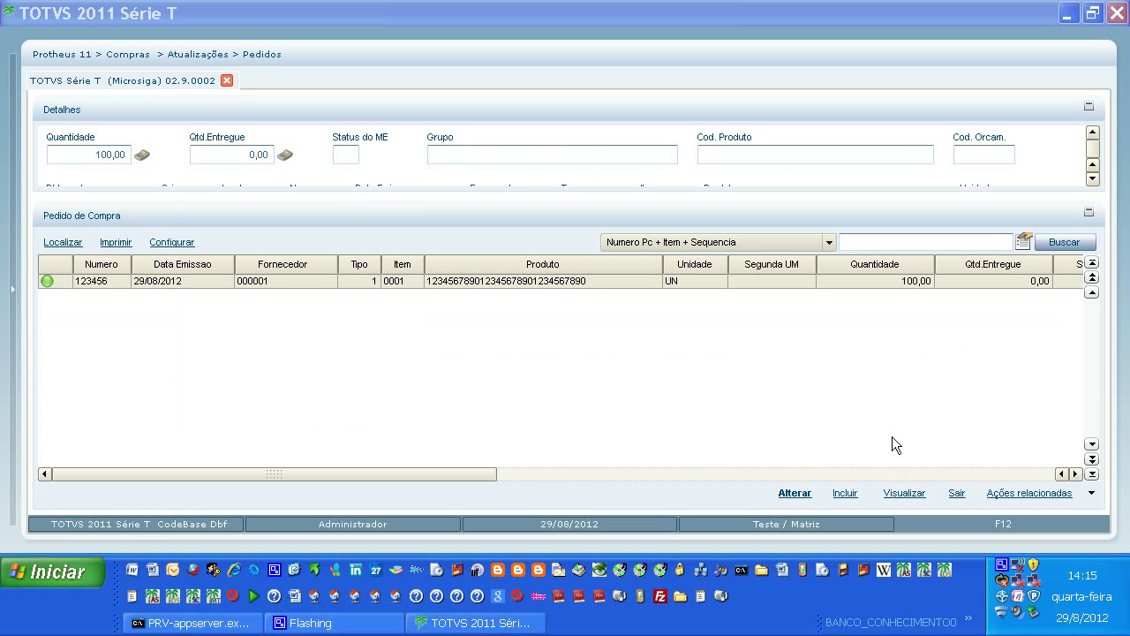
Print purchase order 123456 to a server file and preview the report.
{"action": "left_click", "coordinate": [1092, 495]}
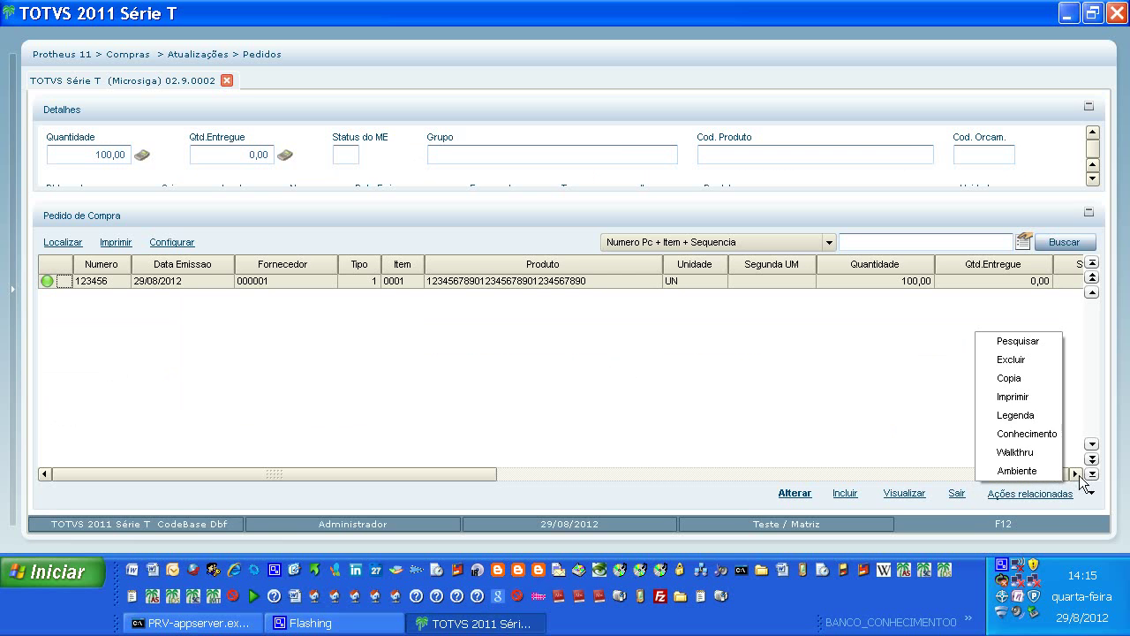
{"action": "left_click", "coordinate": [1026, 397]}
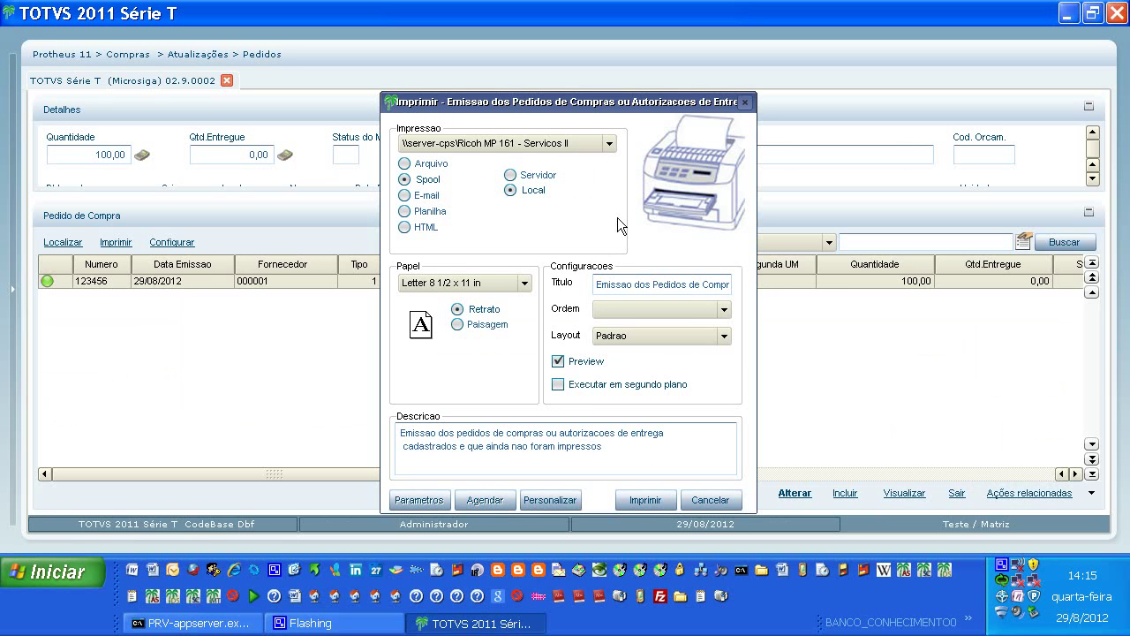
{"action": "left_click", "coordinate": [411, 166]}
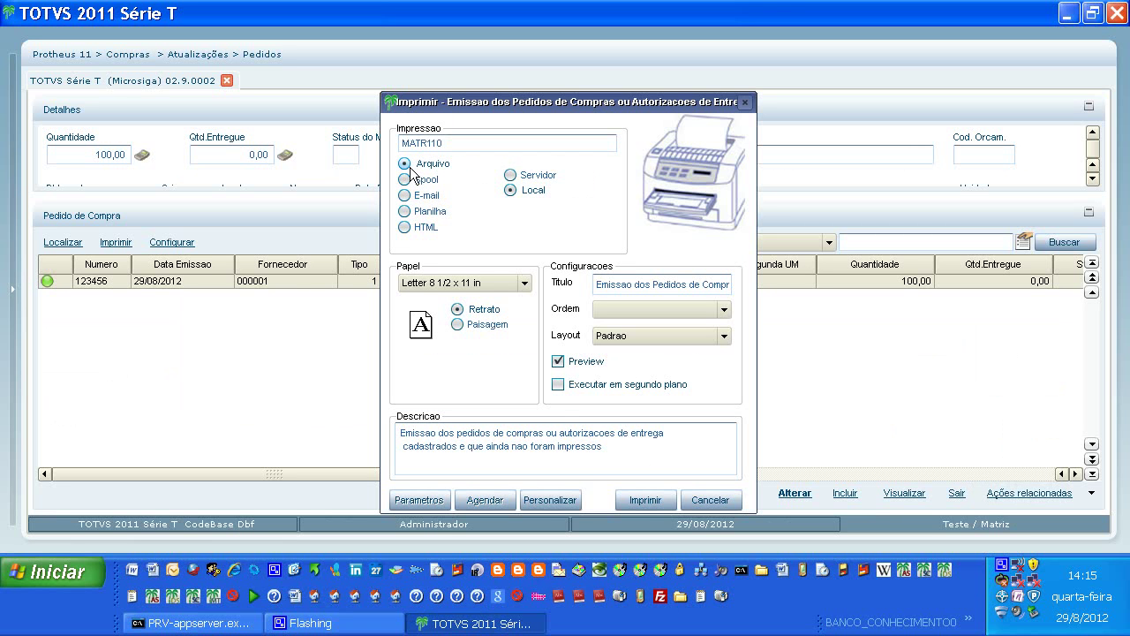
{"action": "left_click", "coordinate": [511, 176]}
{"action": "left_click", "coordinate": [632, 498]}
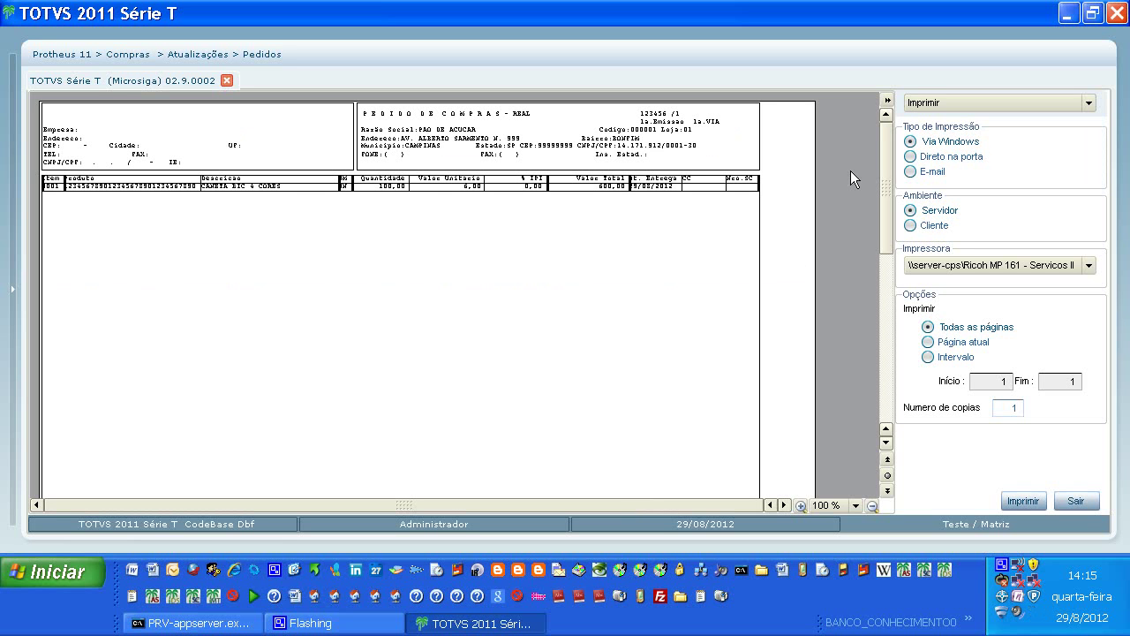
Hide the print options and zoom the order 123456 report between 75% and 125%.
{"action": "left_click", "coordinate": [887, 100]}
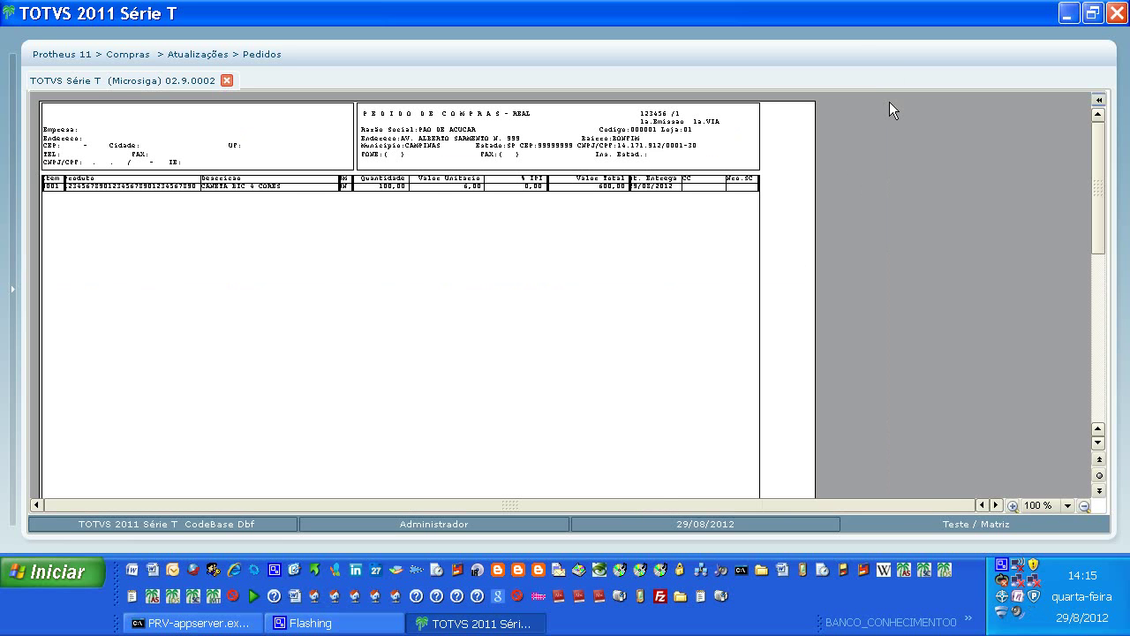
{"action": "left_click", "coordinate": [401, 295]}
{"action": "left_click", "coordinate": [402, 295]}
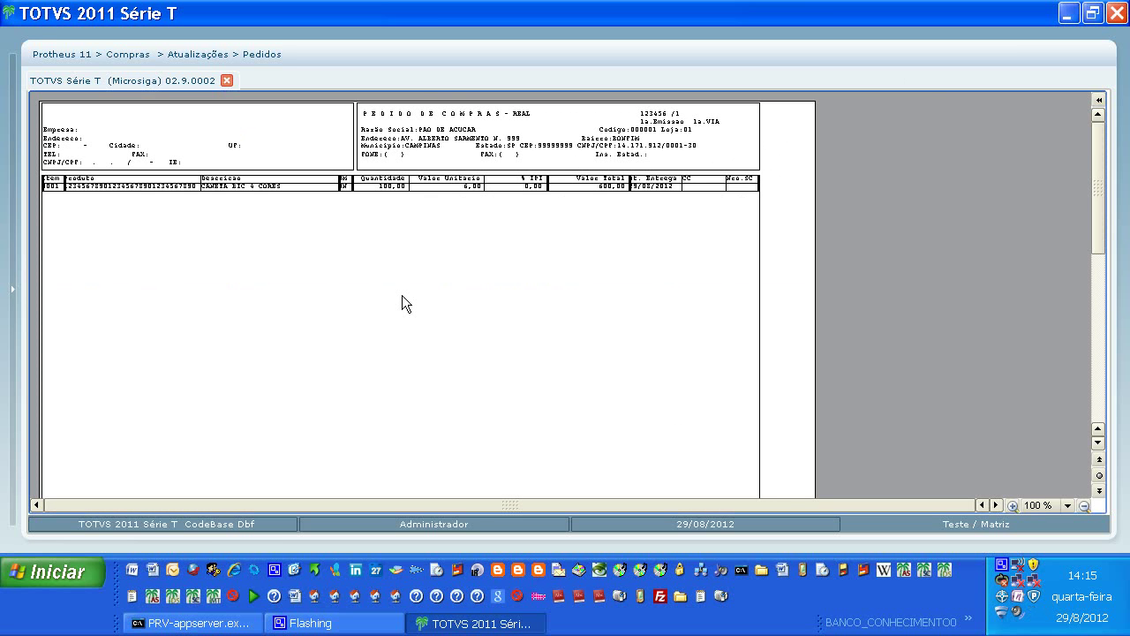
{"action": "left_click", "coordinate": [402, 295]}
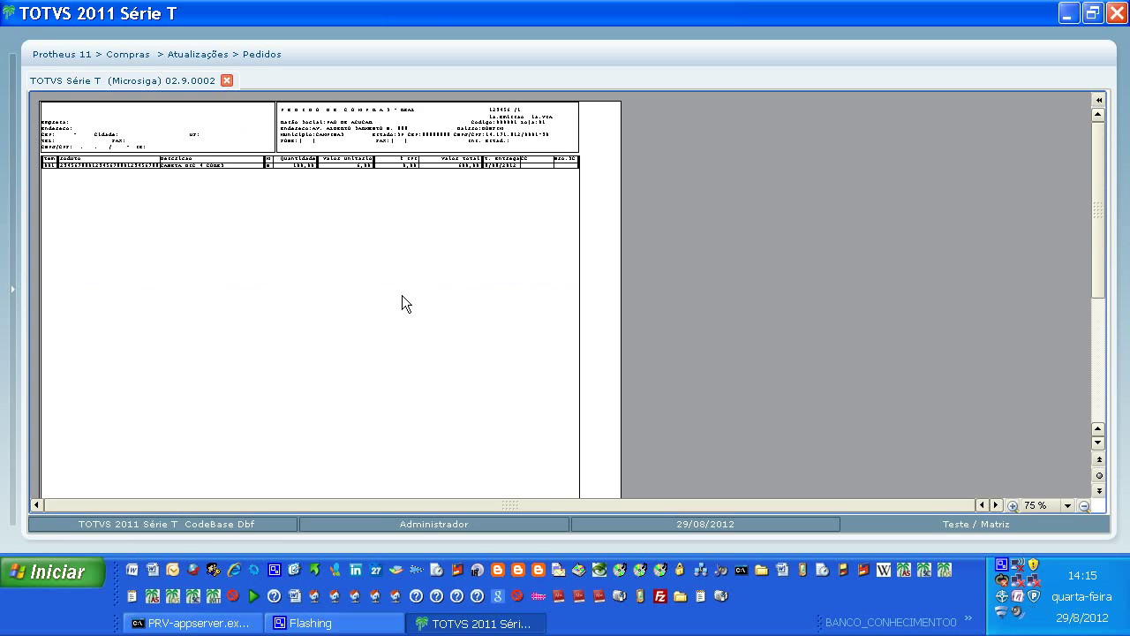
{"action": "left_click", "coordinate": [401, 295]}
{"action": "left_click", "coordinate": [402, 295]}
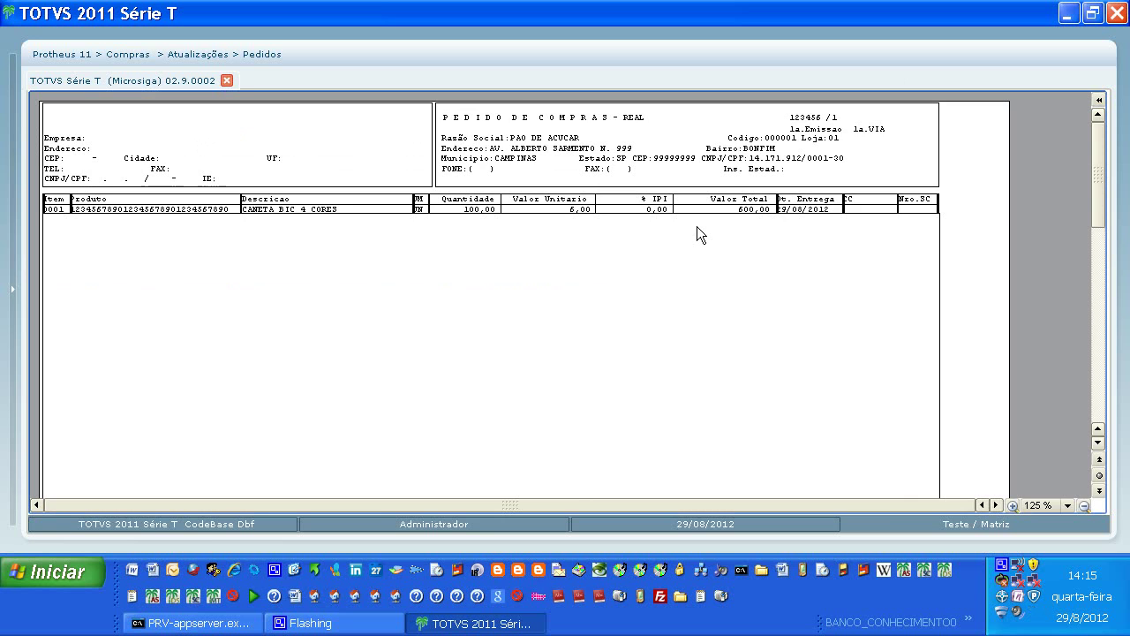
Scroll up, restore the print options panel, and close the report preview.
{"action": "scroll", "coordinate": [697, 227], "scroll_direction": "up", "scroll_amount": 1}
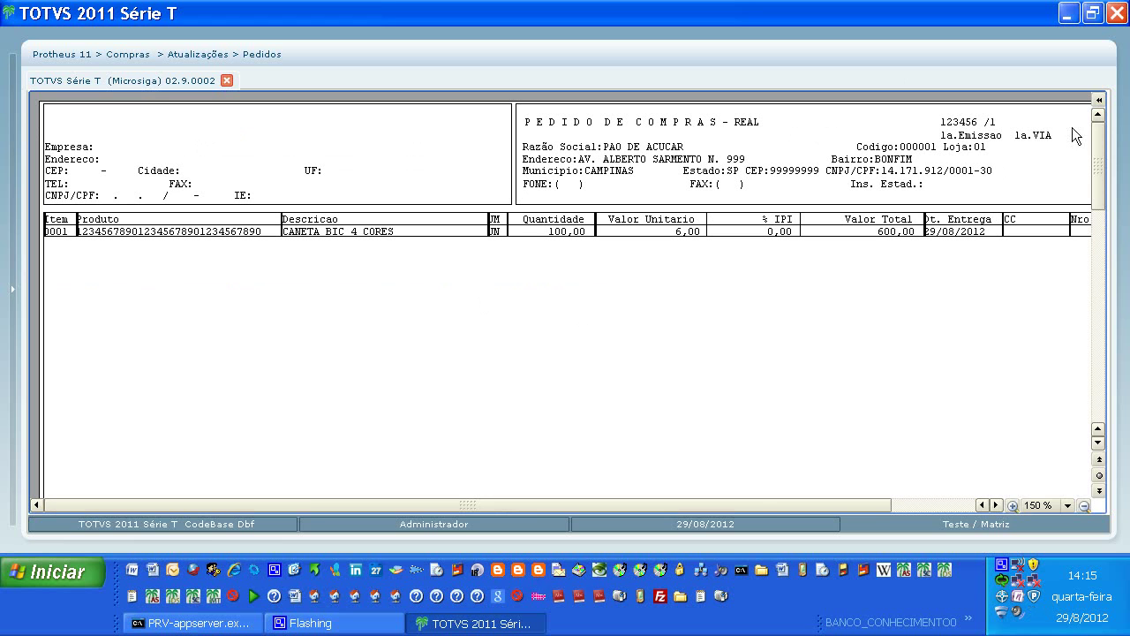
{"action": "left_click", "coordinate": [1099, 99]}
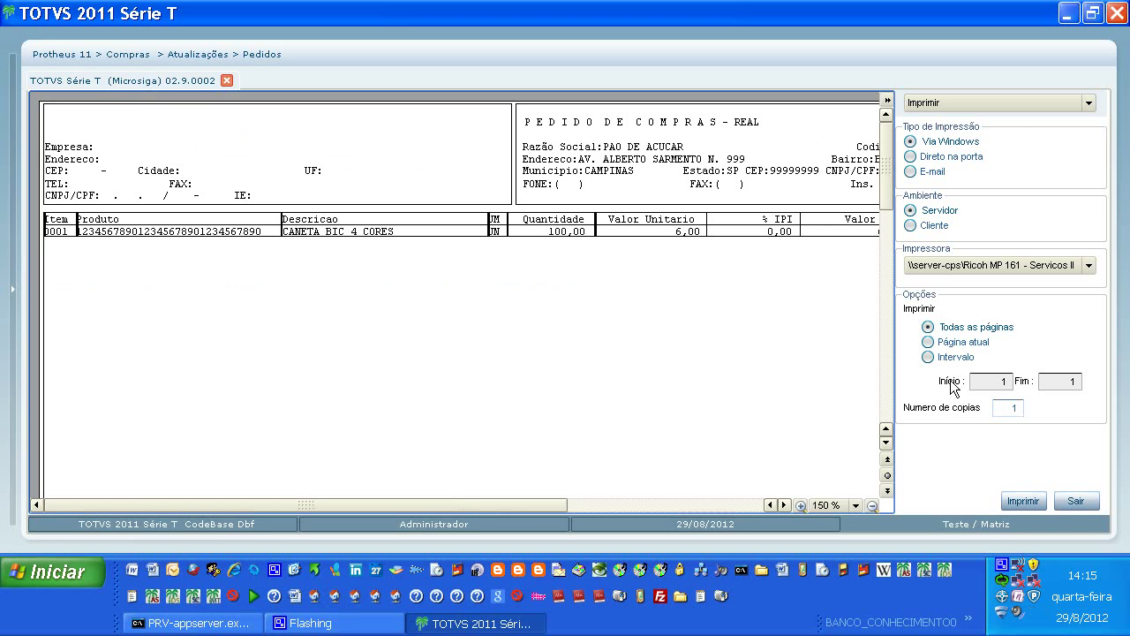
{"action": "left_click", "coordinate": [1075, 501]}
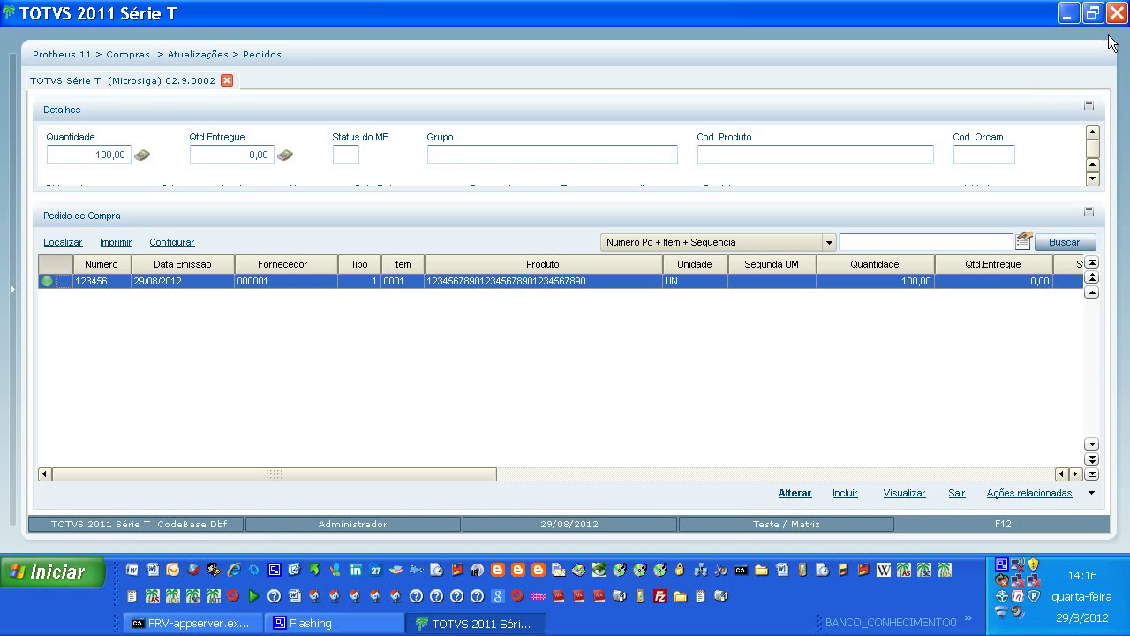
Exit the purchase orders list, end the Protheus session with Finalizar, and bring up CamStudio.
{"action": "left_click", "coordinate": [957, 493]}
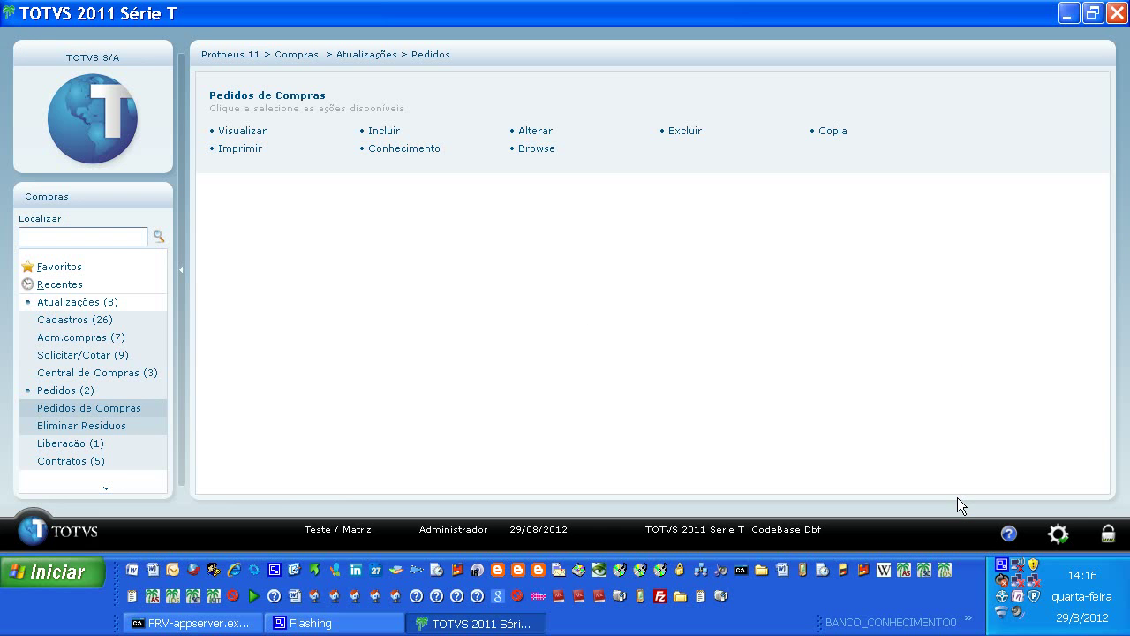
{"action": "left_click", "coordinate": [1117, 11]}
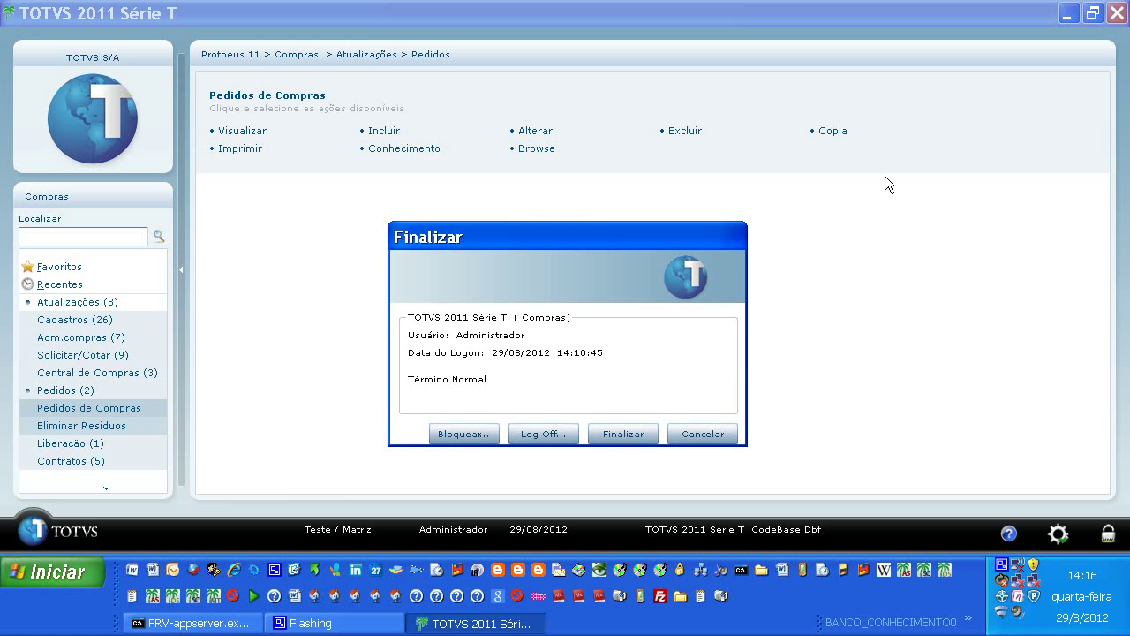
{"action": "left_click", "coordinate": [640, 433]}
{"action": "left_click", "coordinate": [1002, 564]}
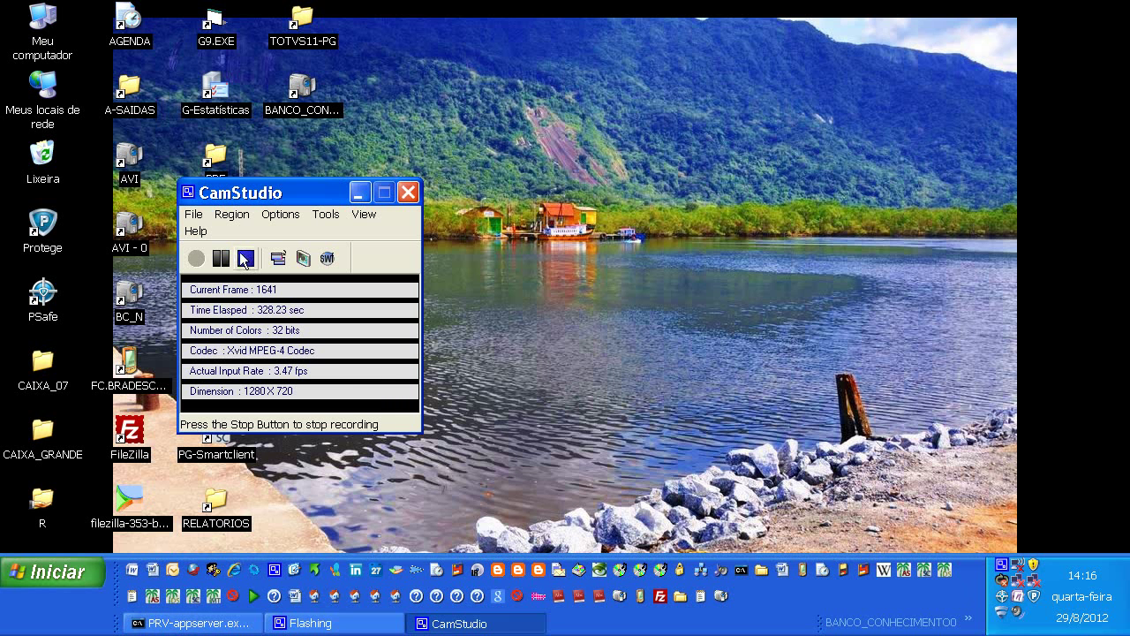